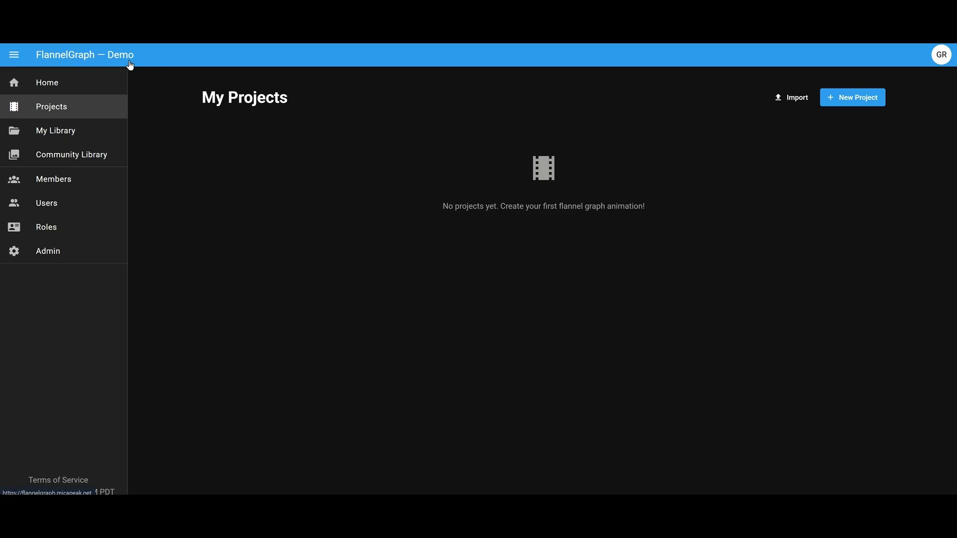
# Create a new project titled Demo #1 with the 16:9 Widescreen aspect ratio and the Flannel / Felt Cutout art style
pyautogui.click(853, 98)
pyautogui.click(436, 202)
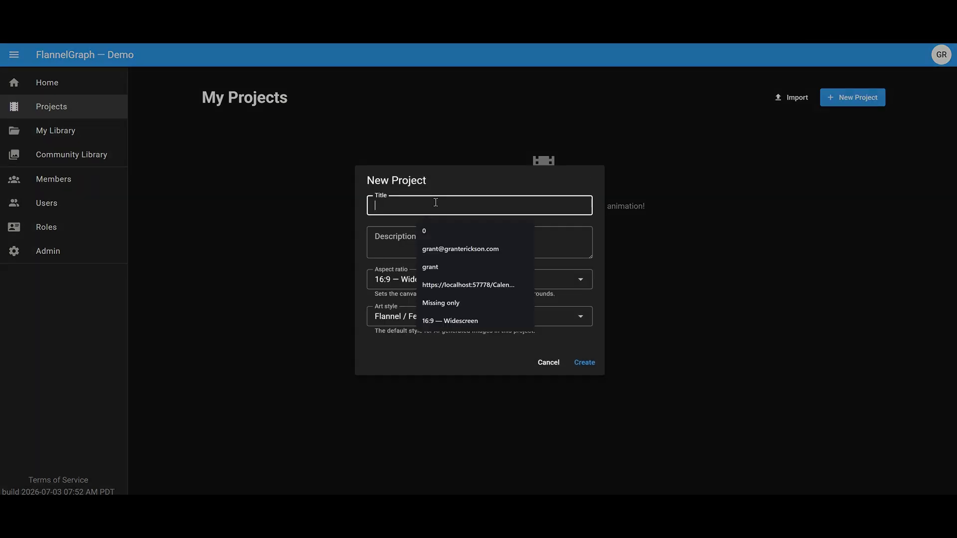
pyautogui.write('Demo #1')
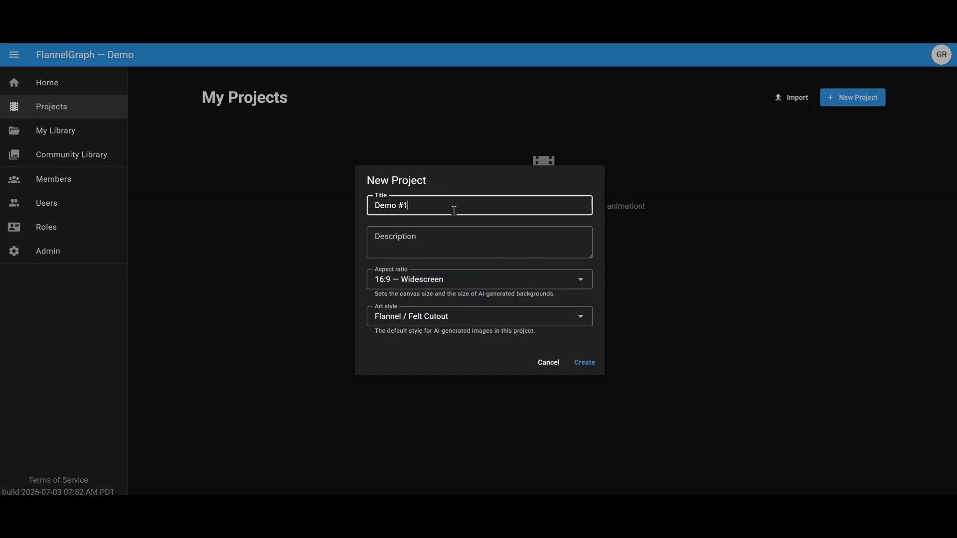
pyautogui.click(463, 282)
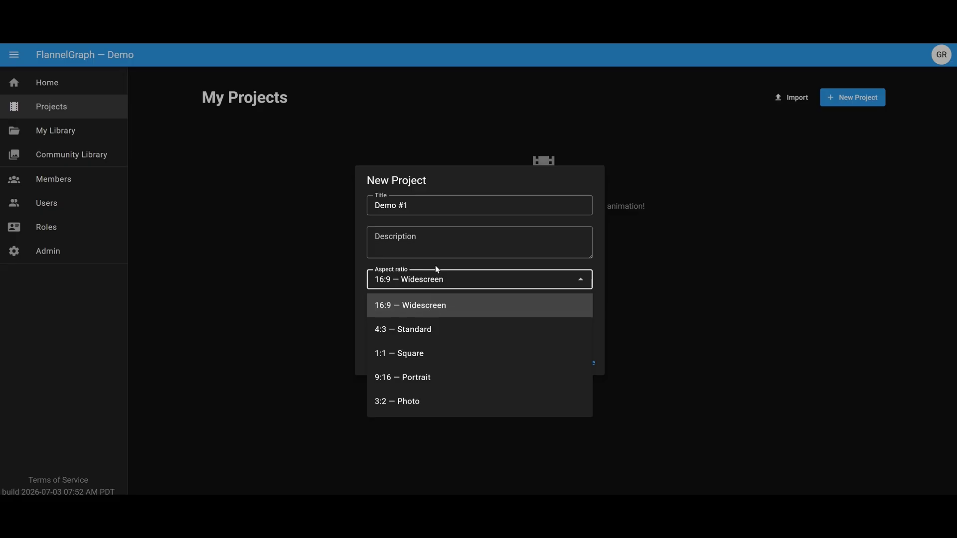
pyautogui.click(438, 241)
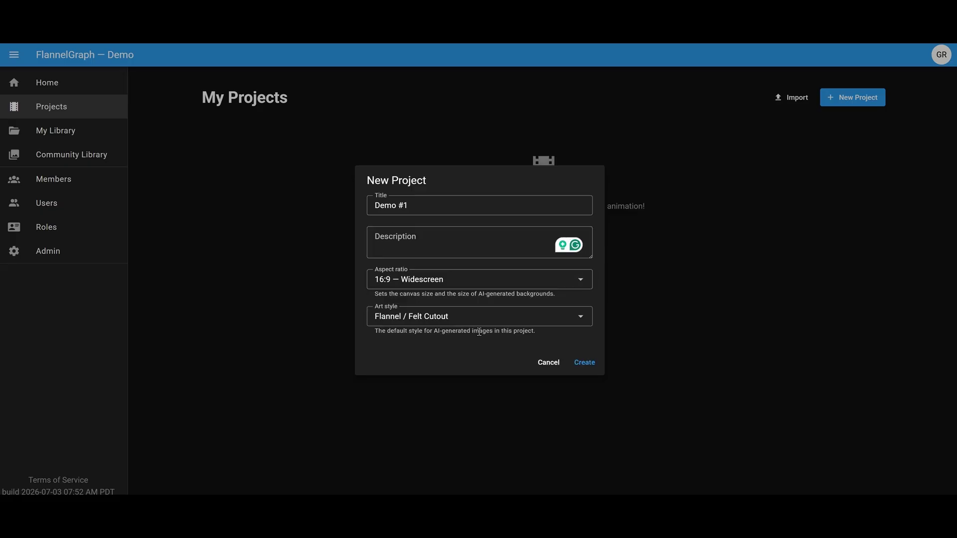
pyautogui.click(474, 319)
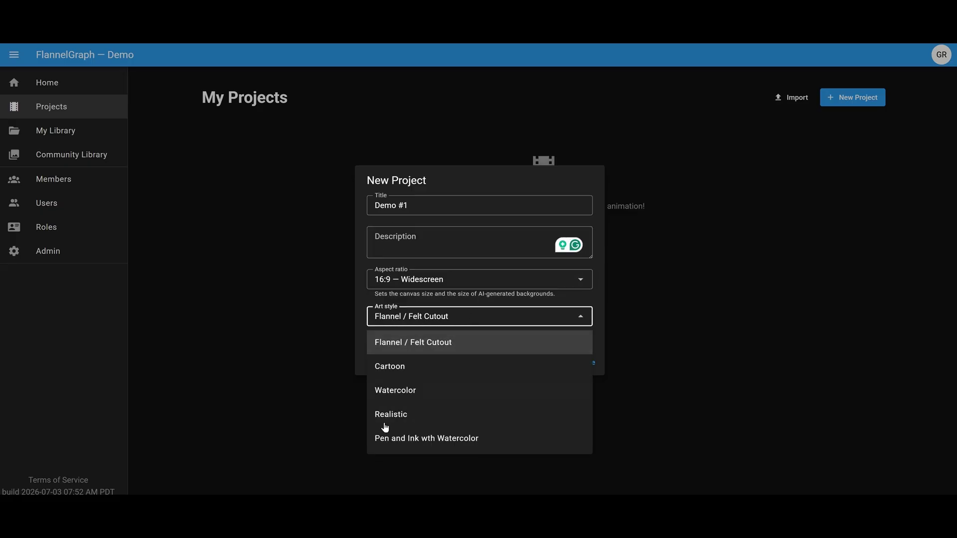
pyautogui.click(431, 343)
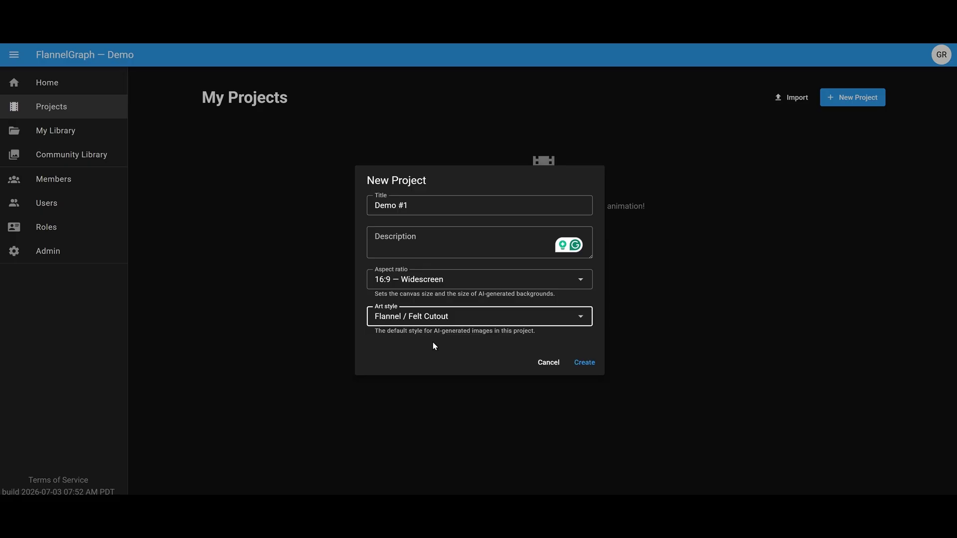
pyautogui.click(580, 365)
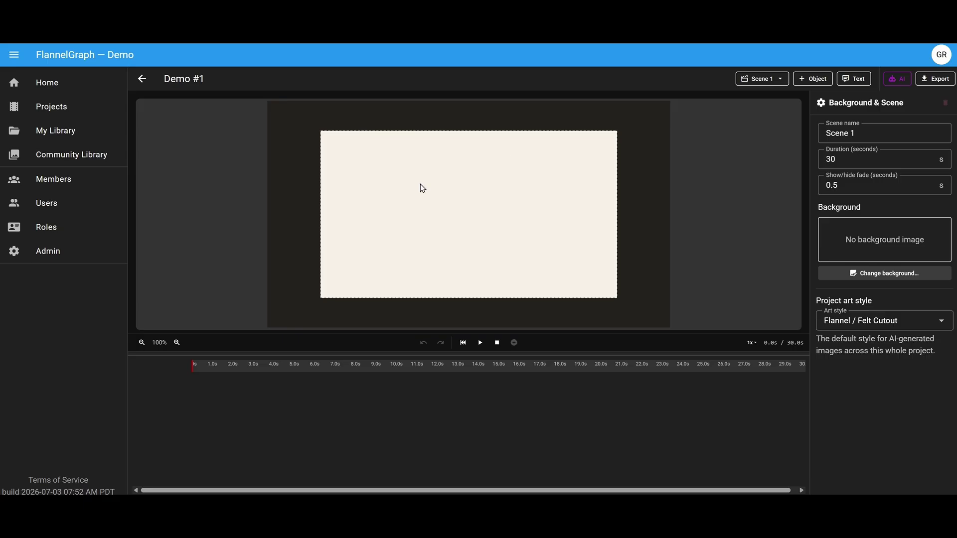
# Generate and set a scene background described as "Main Street of a small town" in the Flannel / Felt Cutout style
pyautogui.click(875, 241)
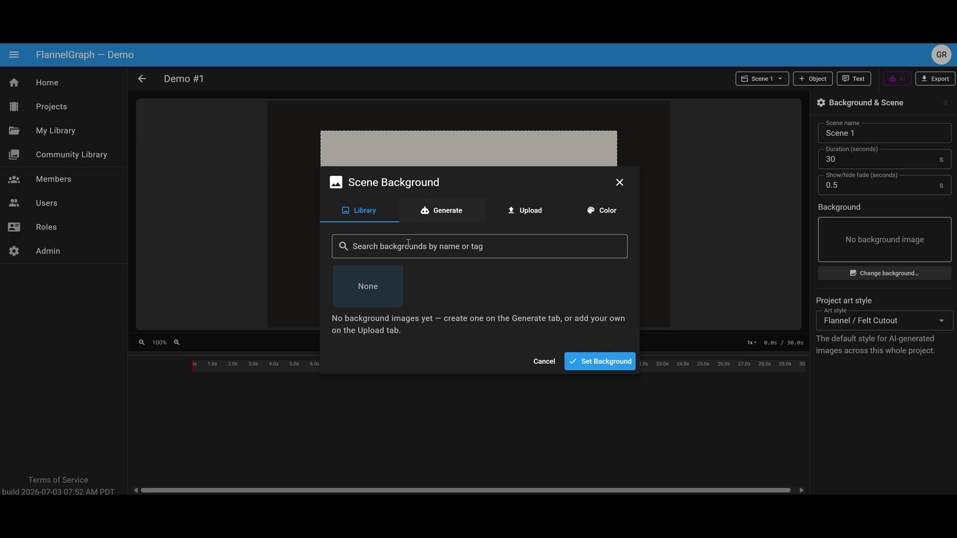
pyautogui.click(446, 214)
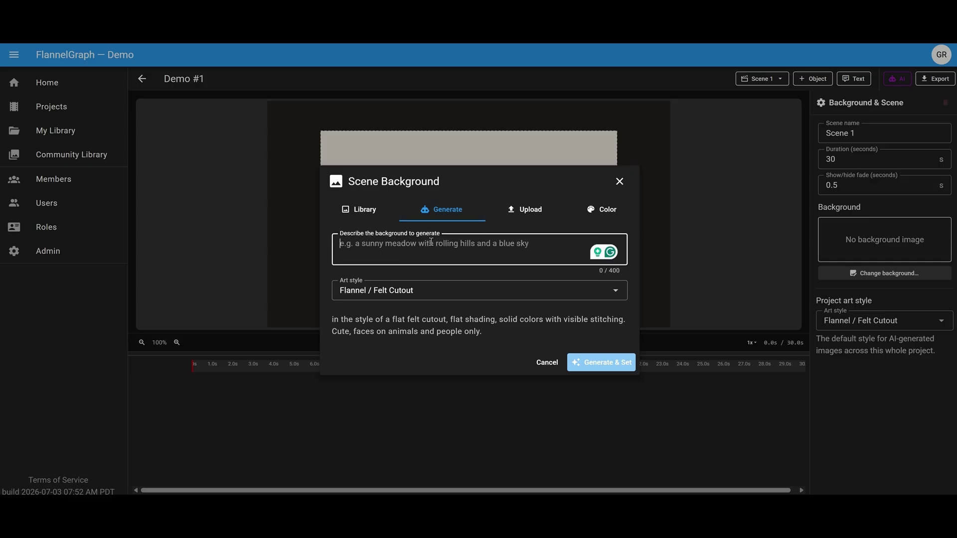
pyautogui.write('Main')
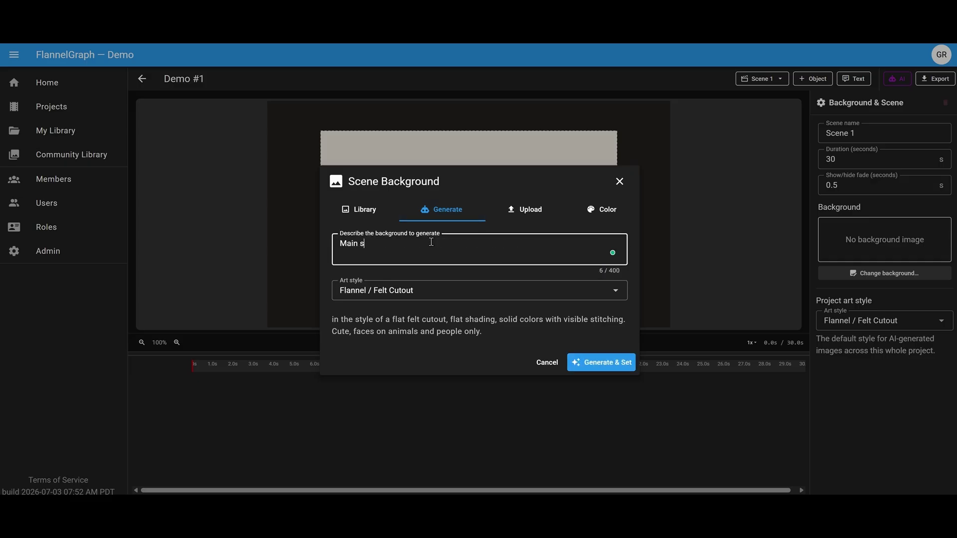
pyautogui.write(' Street of a small town')
pyautogui.click(439, 292)
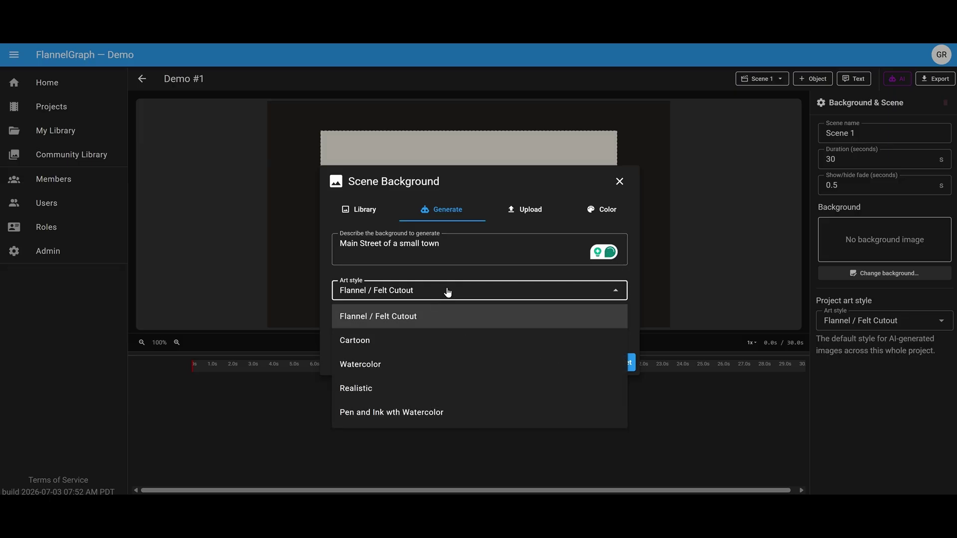
pyautogui.click(448, 291)
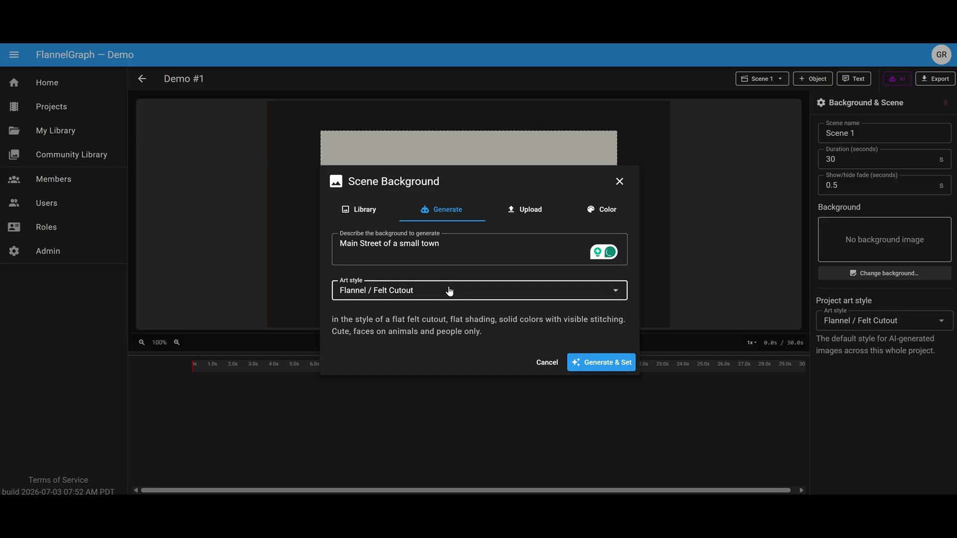
pyautogui.click(601, 362)
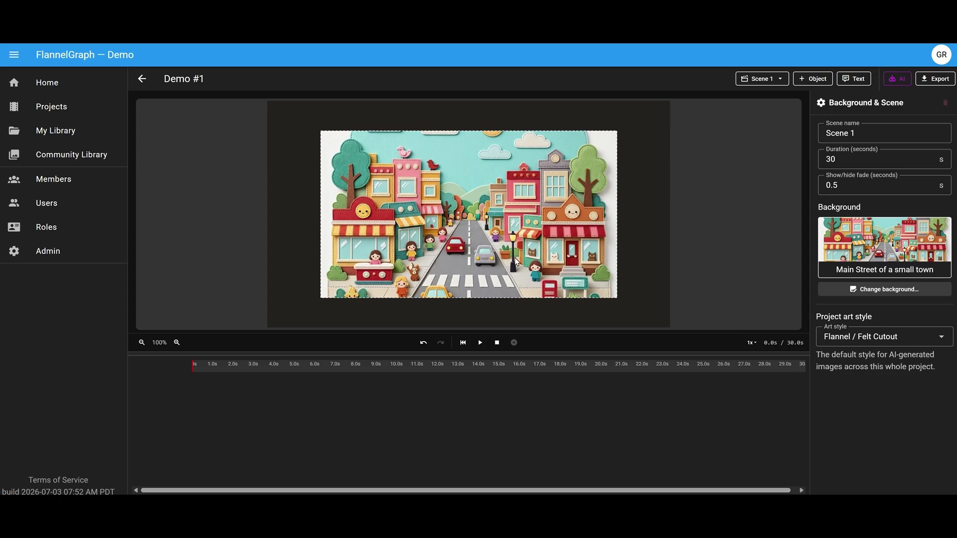
# Generate an object described as "Dog" in the Flannel / Felt Cutout style and add it to the scene
pyautogui.click(812, 78)
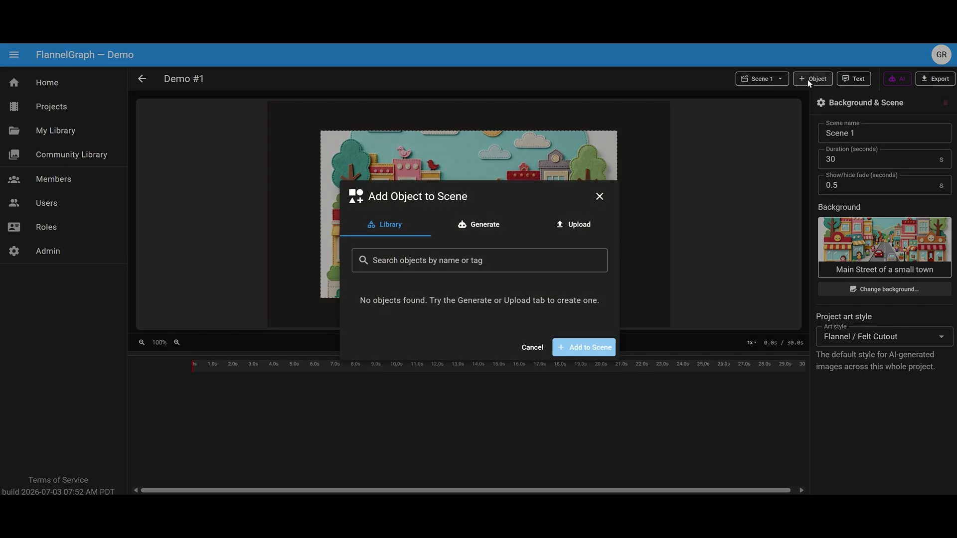
pyautogui.click(401, 257)
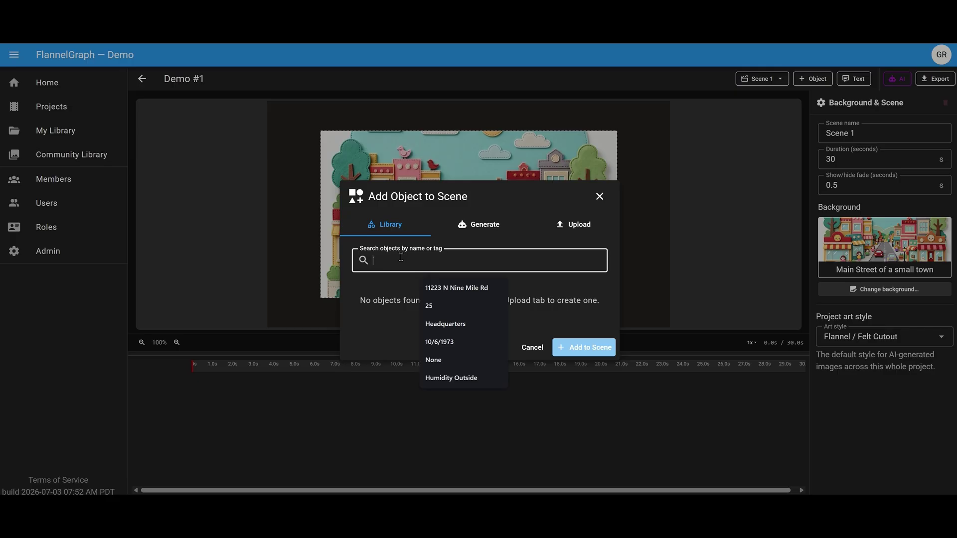
pyautogui.write('dog')
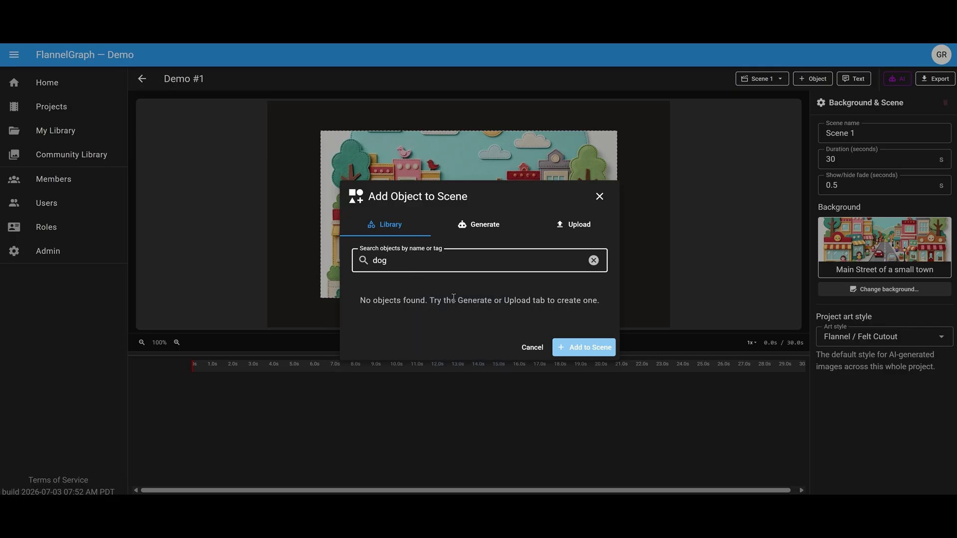
pyautogui.moveTo(372, 264); pyautogui.dragTo(379, 264)
pyautogui.write('D')
pyautogui.click(483, 223)
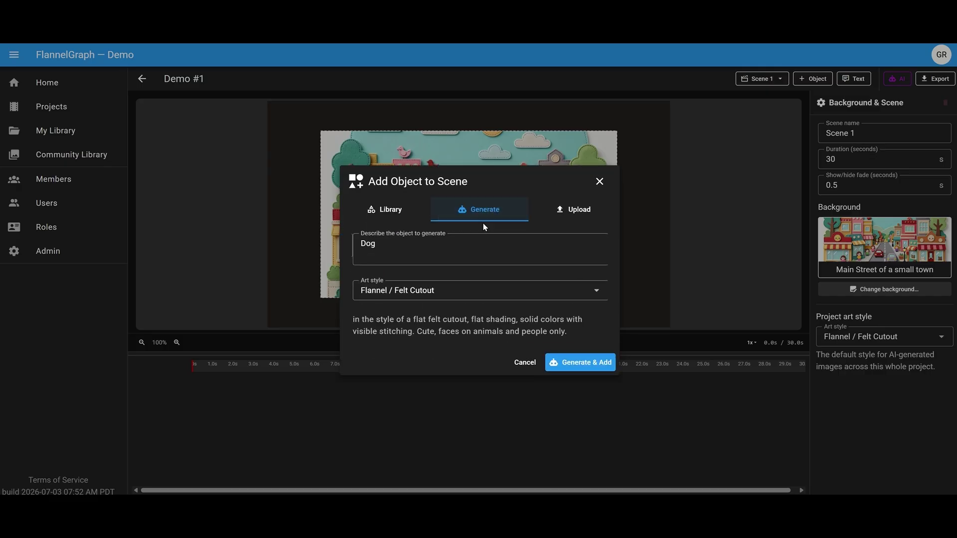
pyautogui.click(568, 363)
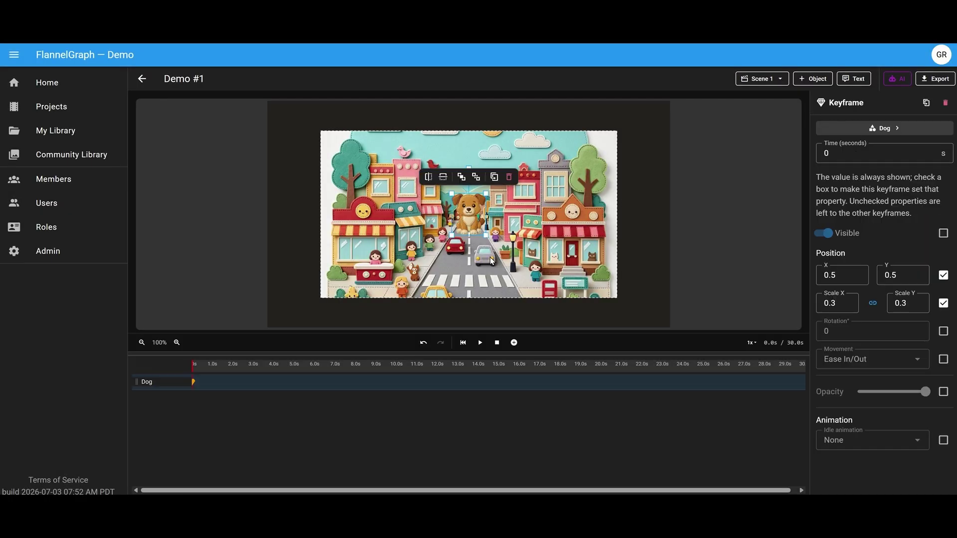
# Place the dog at about X 0.16, Y 0.88 with scale about 0.23 at 0 s, and move it to about X 0.5, Y 0.87 at 2 s
pyautogui.moveTo(471, 220); pyautogui.dragTo(382, 261)
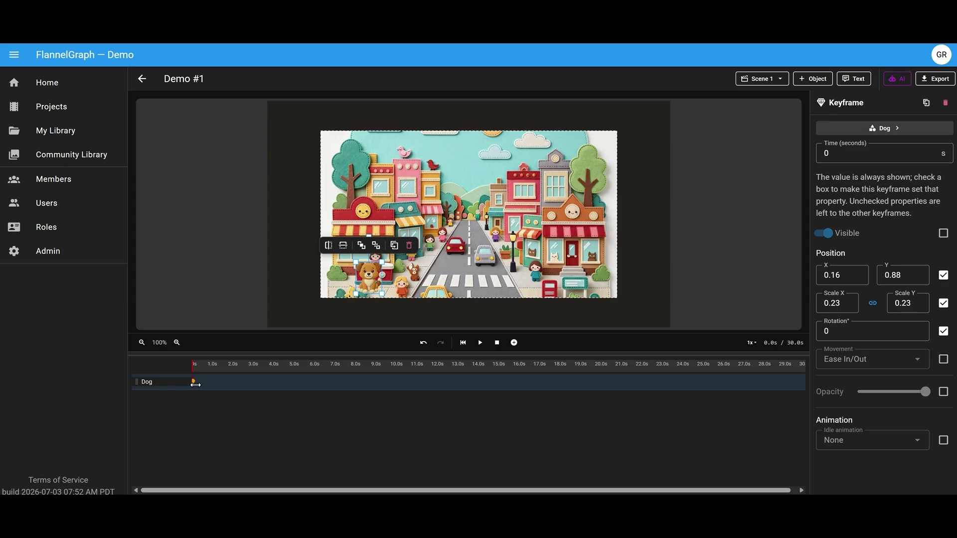
pyautogui.click(233, 374)
pyautogui.moveTo(374, 276); pyautogui.dragTo(476, 277)
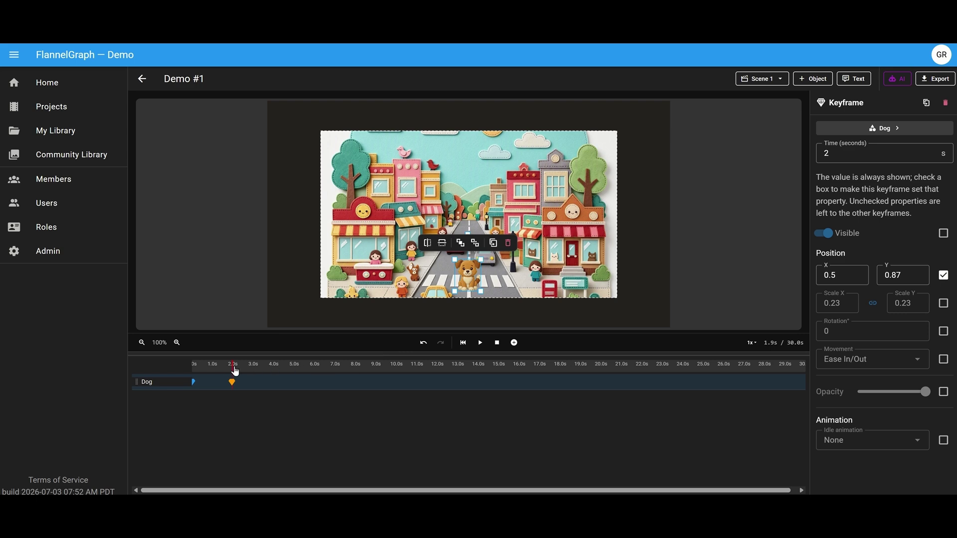
# Preview the dog's movement from the start of the scene, pause it and return to the beginning
pyautogui.click(463, 342)
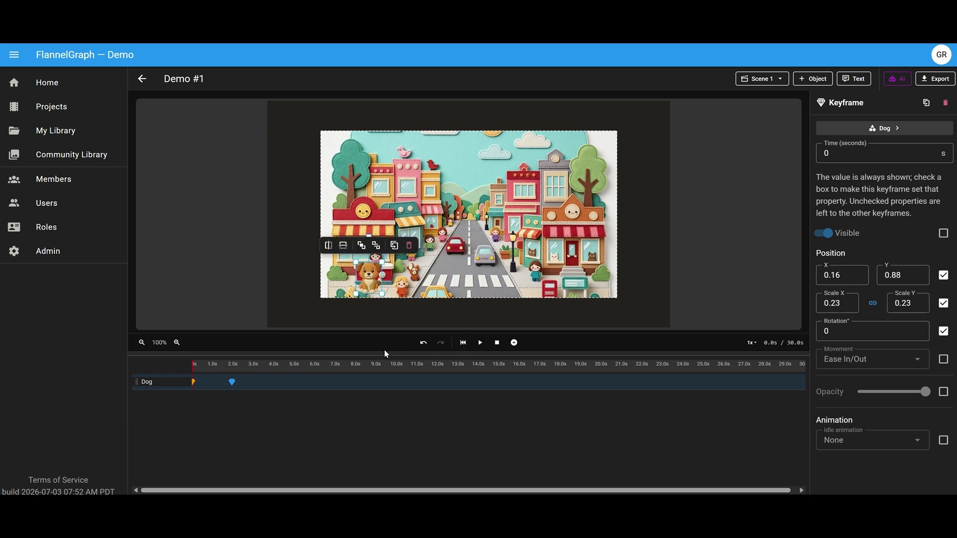
pyautogui.click(481, 343)
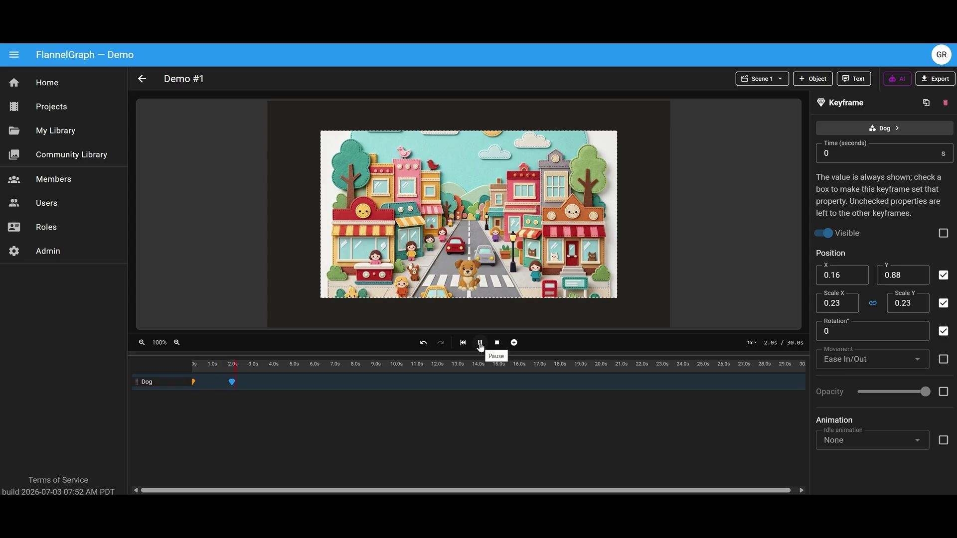
pyautogui.click(480, 344)
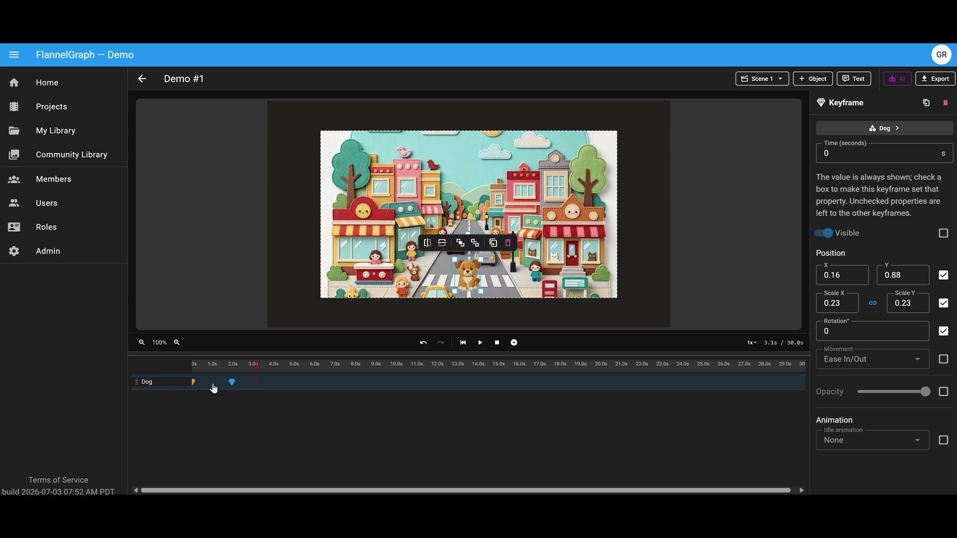
pyautogui.click(462, 342)
# Set the duration of Scene 1 to 10 seconds
pyautogui.click(425, 280)
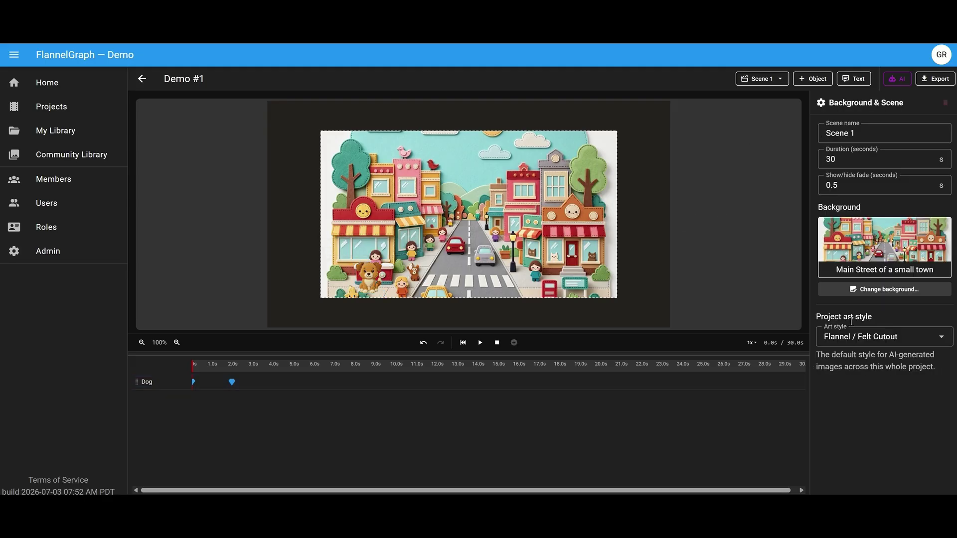
pyautogui.doubleClick(832, 160)
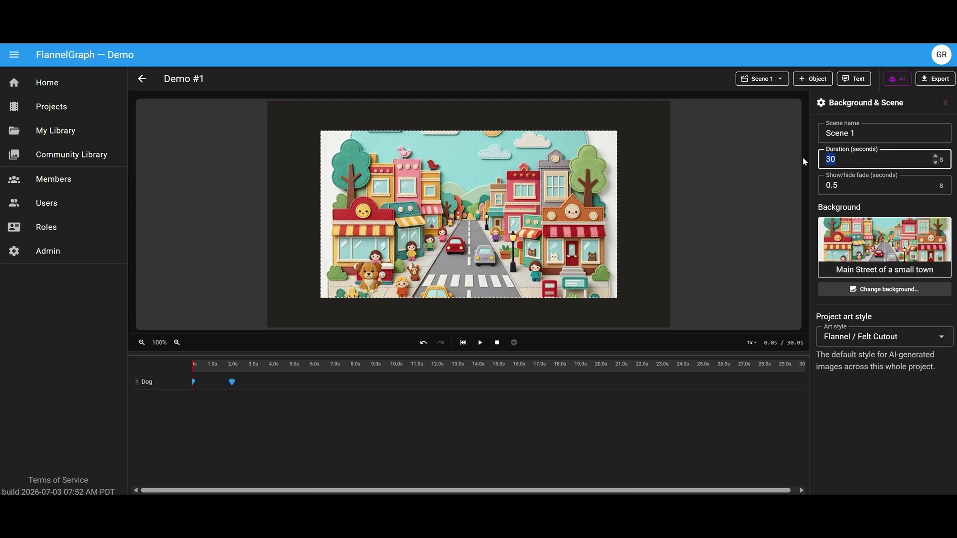
pyautogui.write('10')
pyautogui.press('Tab')
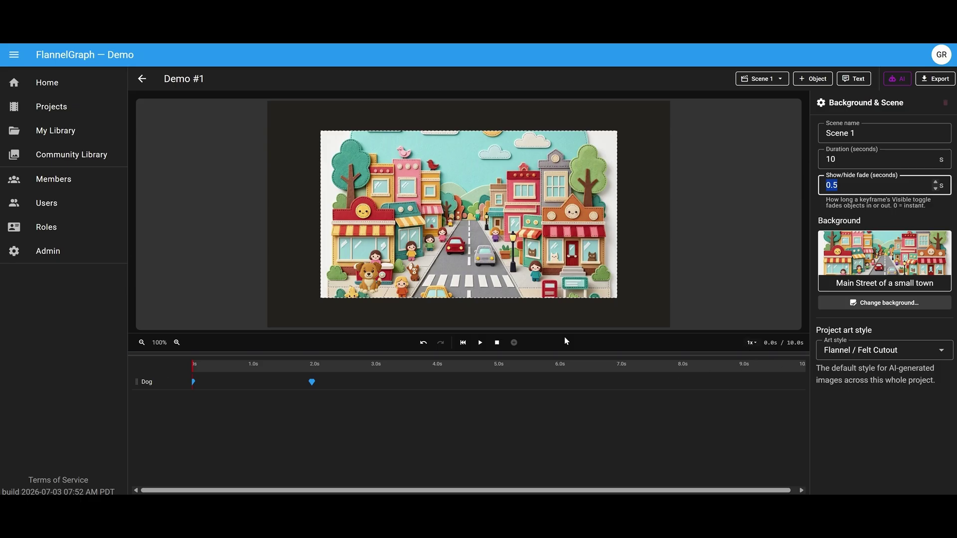
pyautogui.click(175, 343)
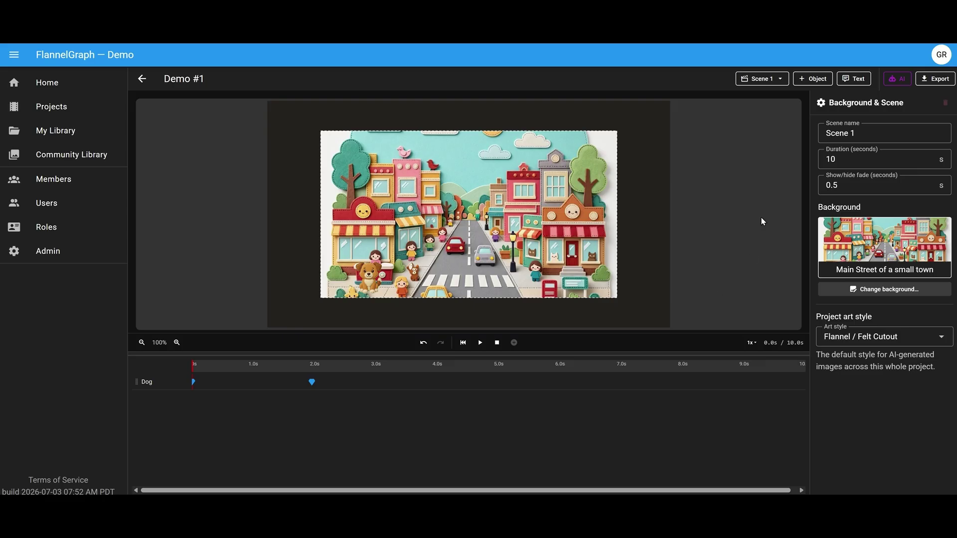
# Set the idle animation of the dog's keyframe at 0 s to Sway
pyautogui.click(370, 278)
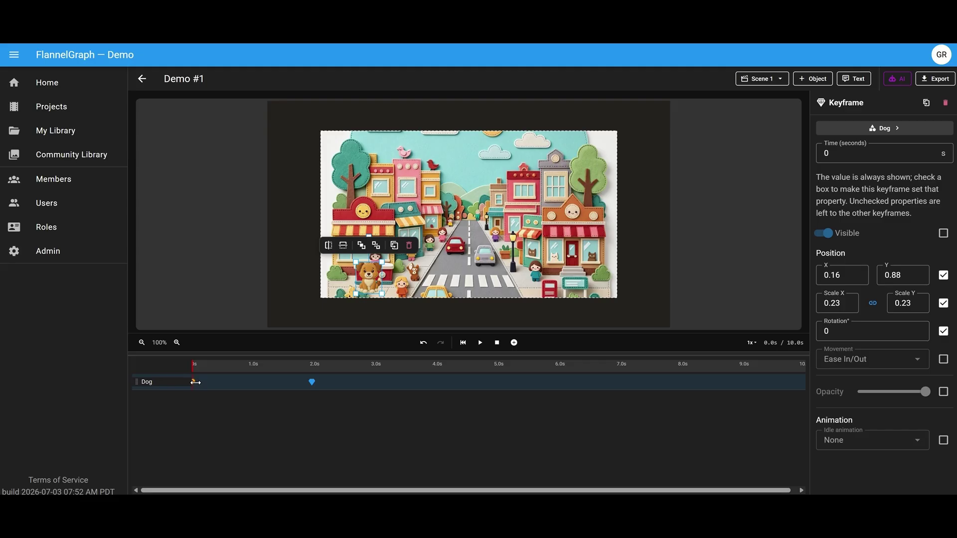
pyautogui.click(231, 382)
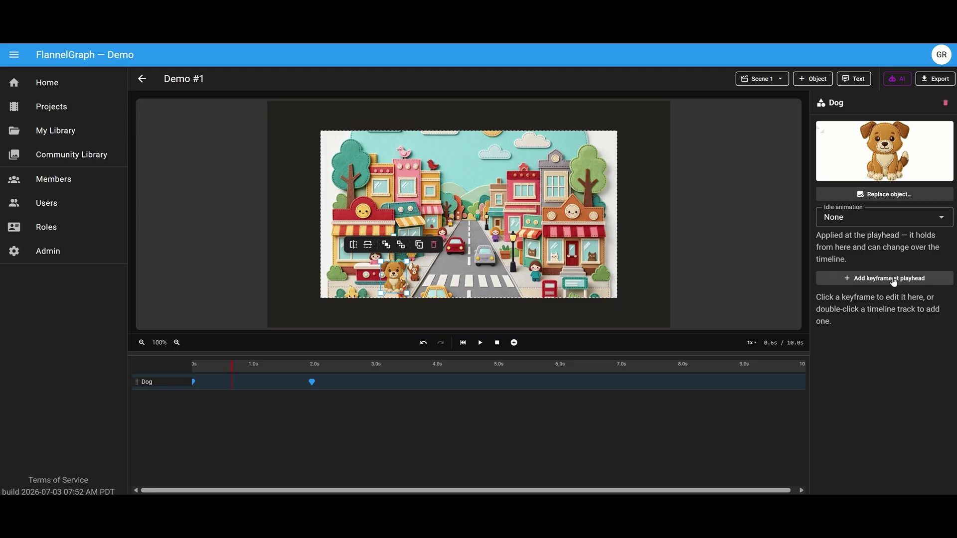
pyautogui.click(194, 382)
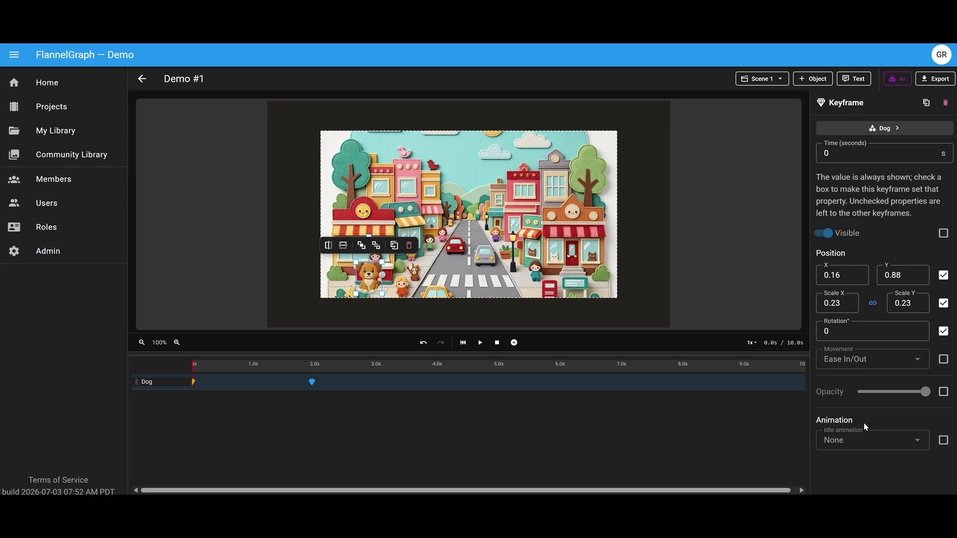
pyautogui.click(894, 446)
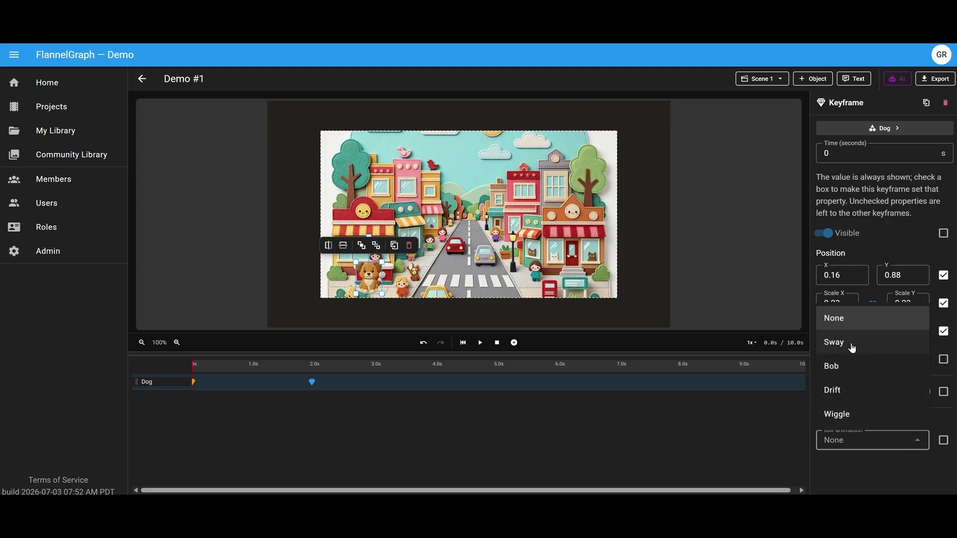
pyautogui.click(852, 347)
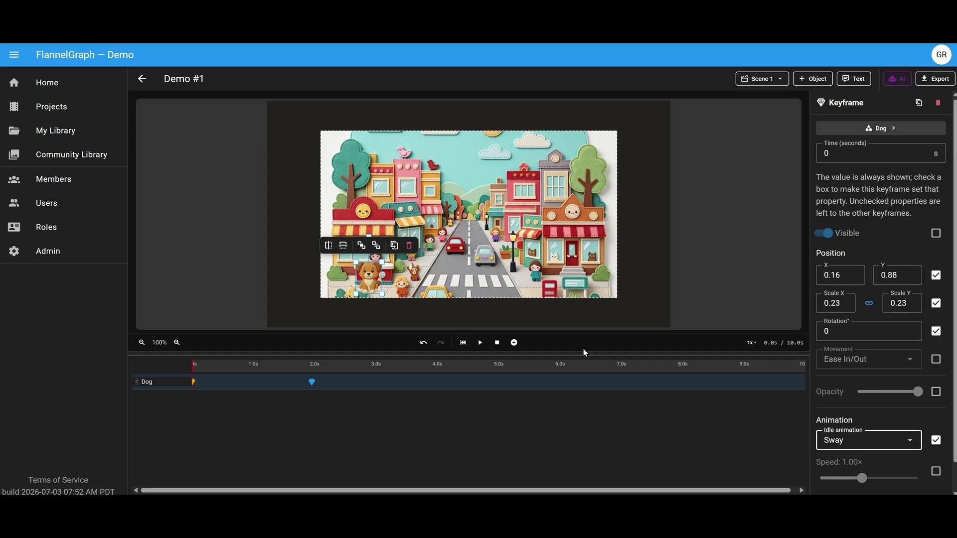
# Play the scene to preview the dog moving with the Sway animation
pyautogui.click(253, 264)
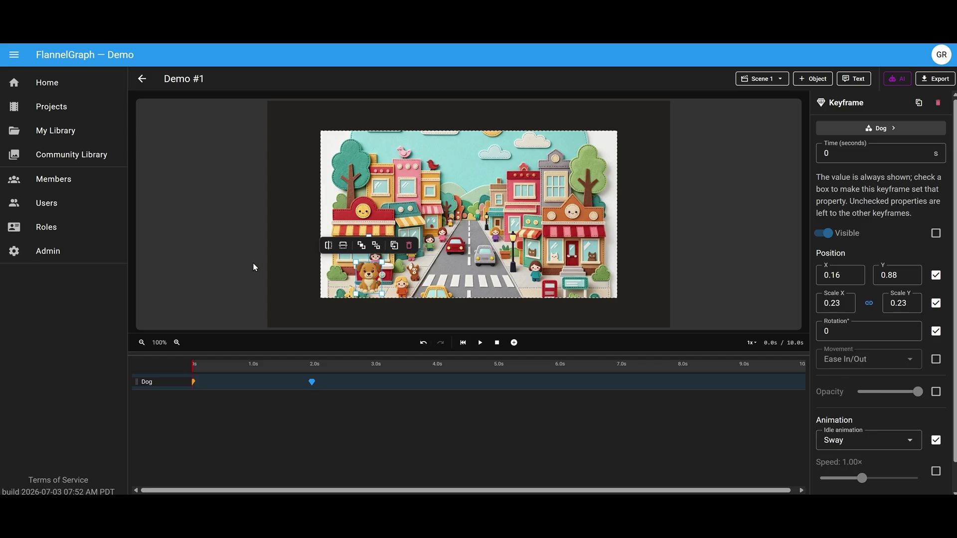
pyautogui.press('space')
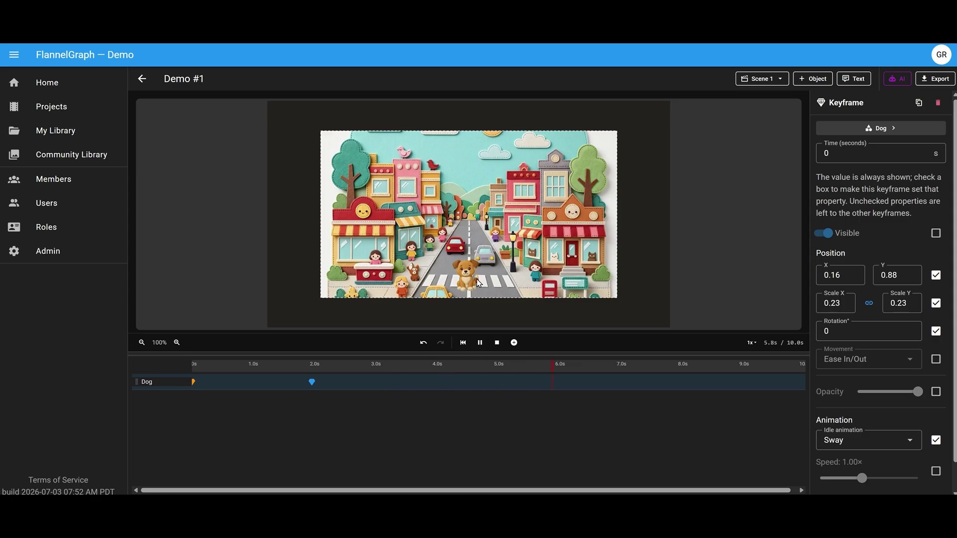
pyautogui.hscroll(1, 354, 378)
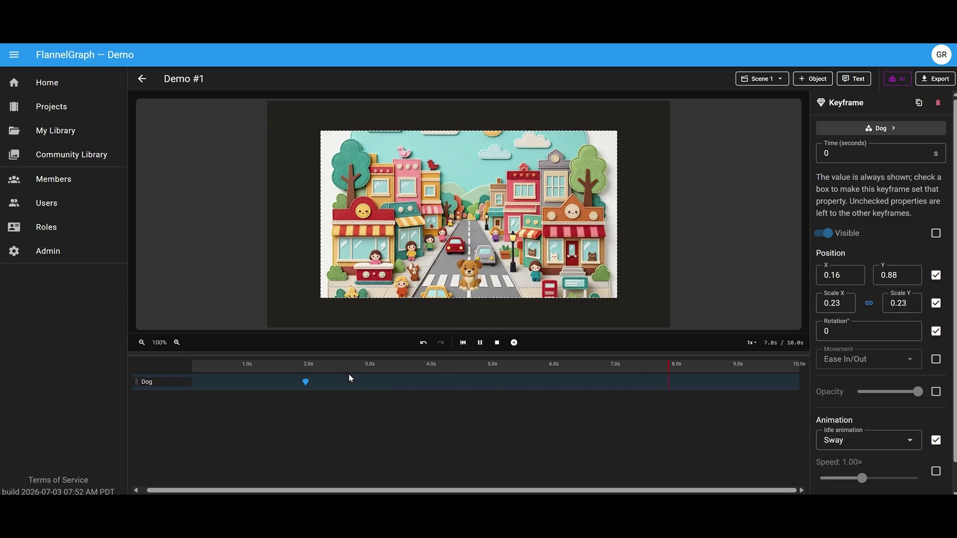
# Move the dog's second keyframe to about 3 s on the timeline
pyautogui.click(306, 383)
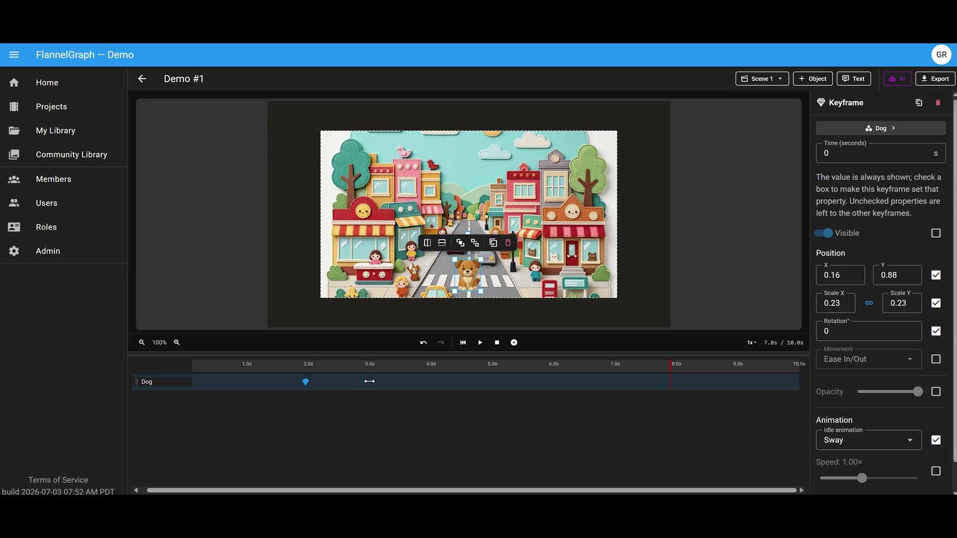
pyautogui.moveTo(369, 381); pyautogui.dragTo(370, 381)
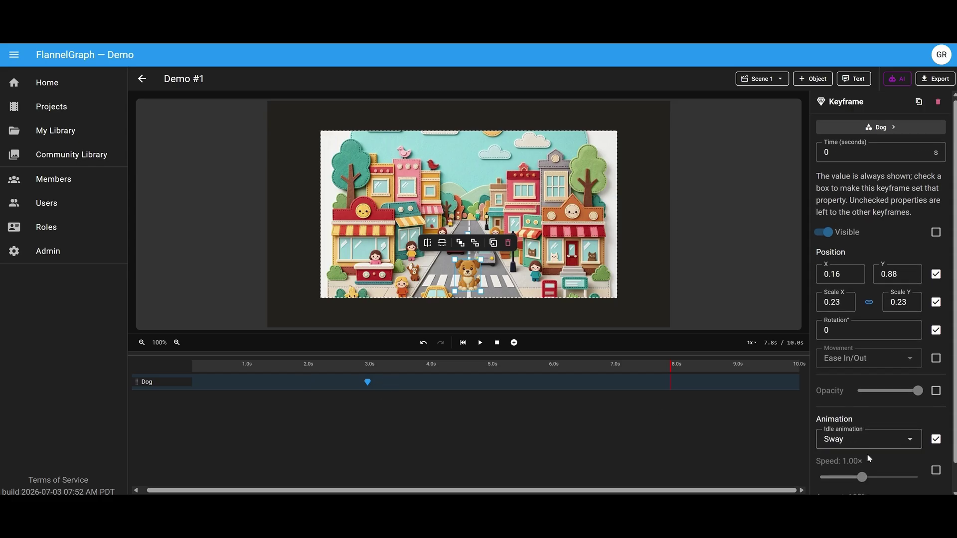
# Set the Sway amount of the dog's 0 s keyframe to 150% and preview the motion
pyautogui.scroll(-1, 869, 458)
pyautogui.moveTo(864, 486); pyautogui.dragTo(886, 486)
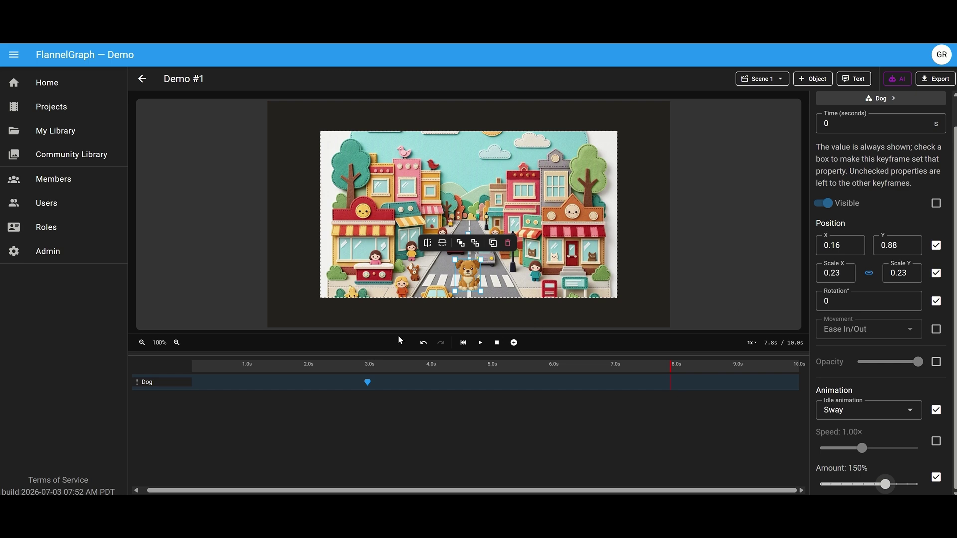
pyautogui.press('space')
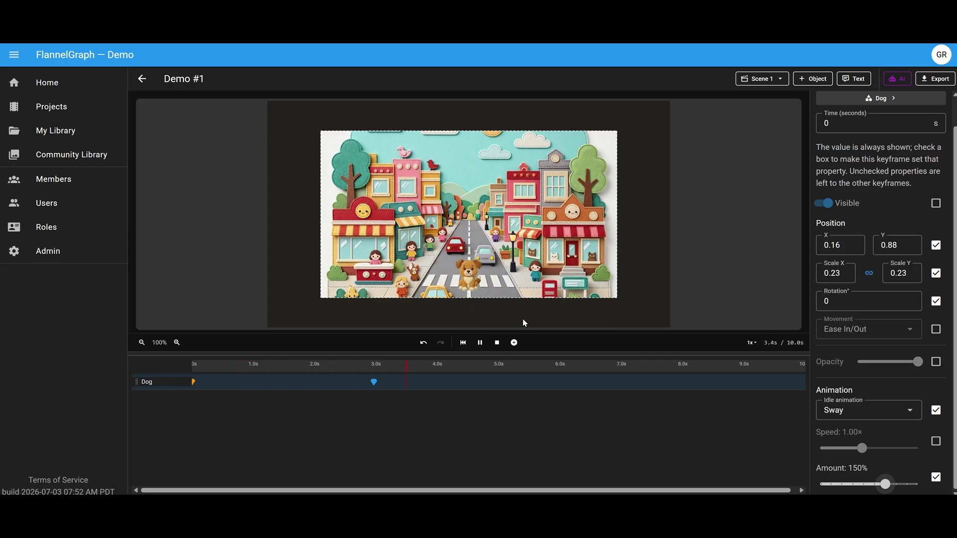
pyautogui.press('space')
# Set the dog's Sway speed to 1.50× and preview the scene from the beginning
pyautogui.moveTo(864, 449); pyautogui.dragTo(891, 448)
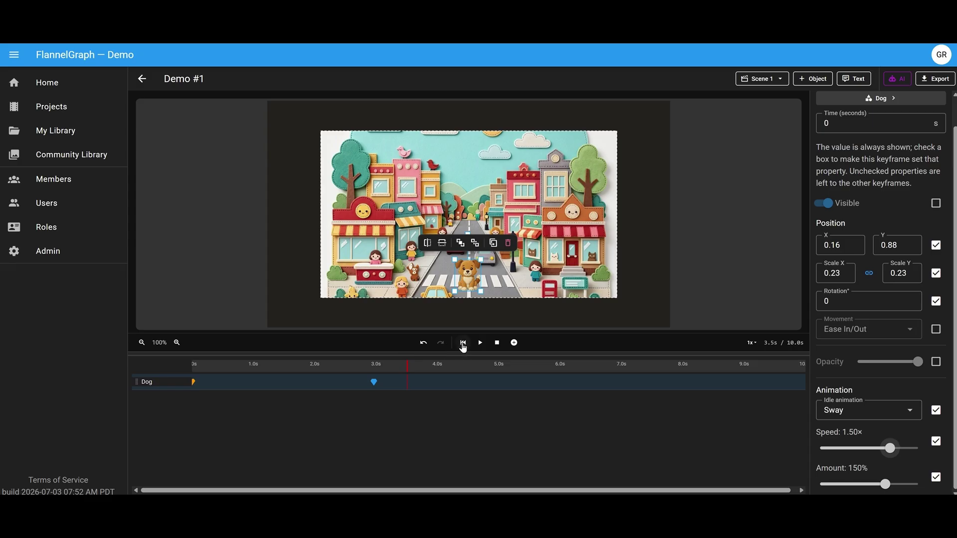
pyautogui.click(462, 342)
pyautogui.click(480, 342)
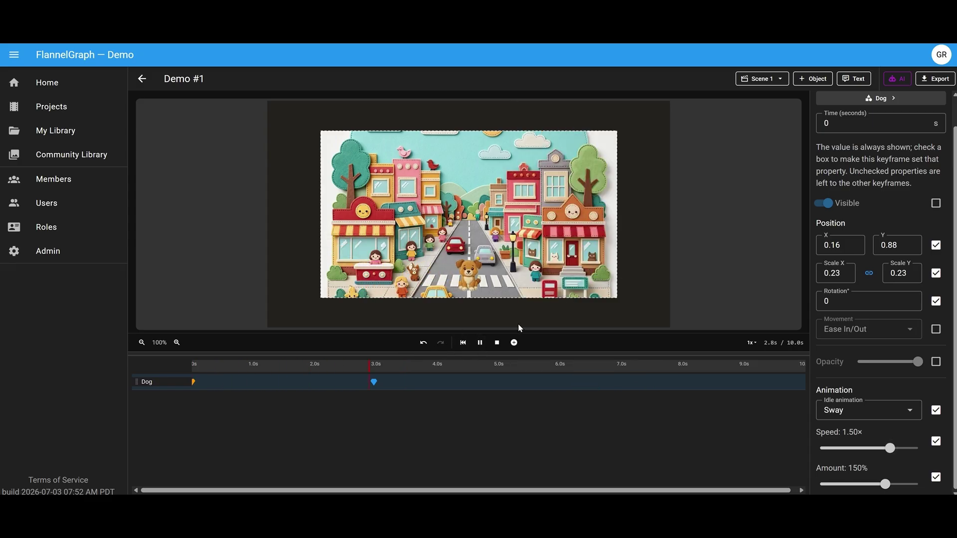
pyautogui.press('space')
# Change the dog's idle animation at 0 s to Bob and preview the scene from the beginning
pyautogui.click(858, 411)
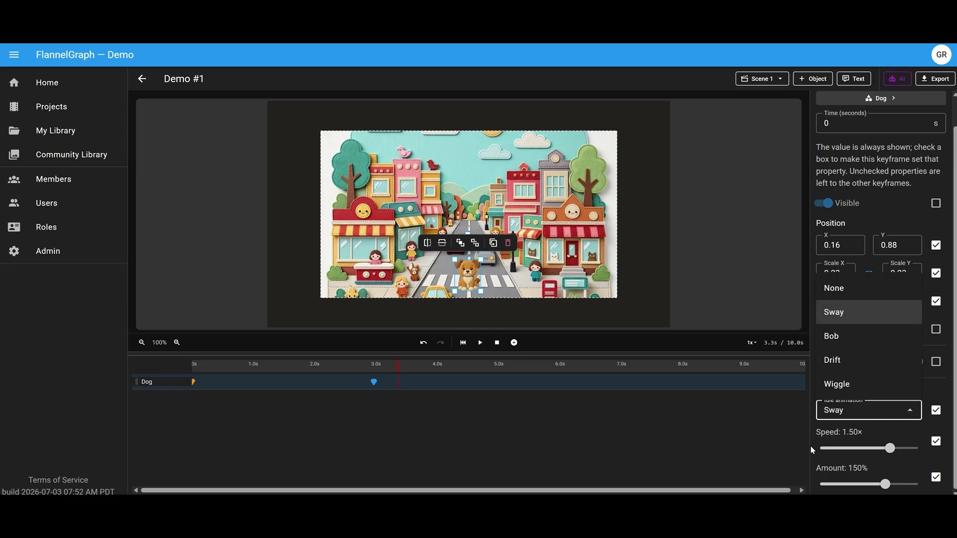
pyautogui.click(844, 337)
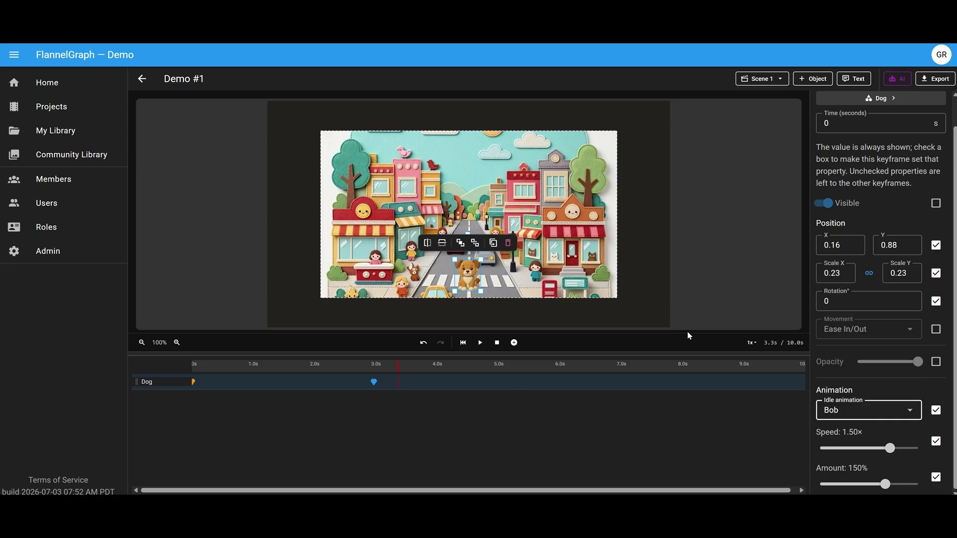
pyautogui.click(462, 342)
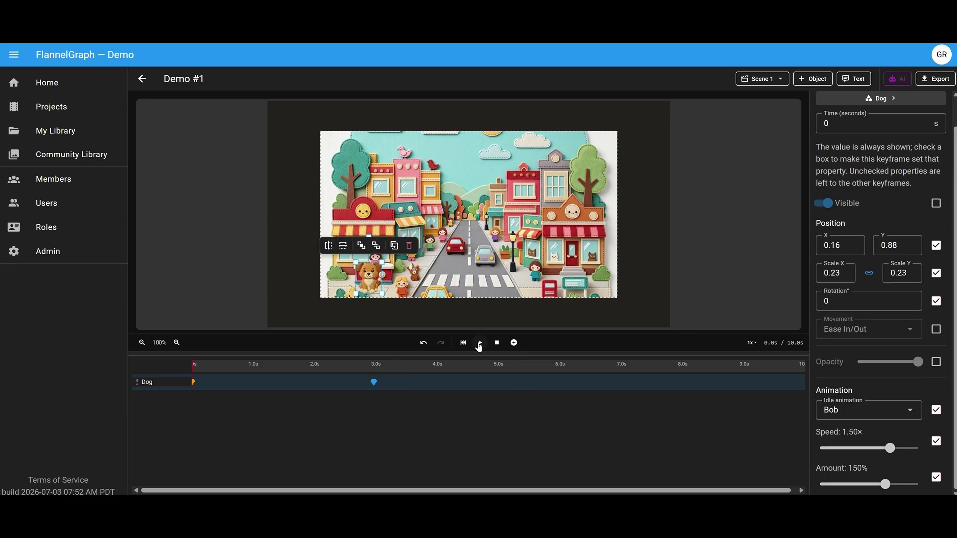
pyautogui.click(480, 343)
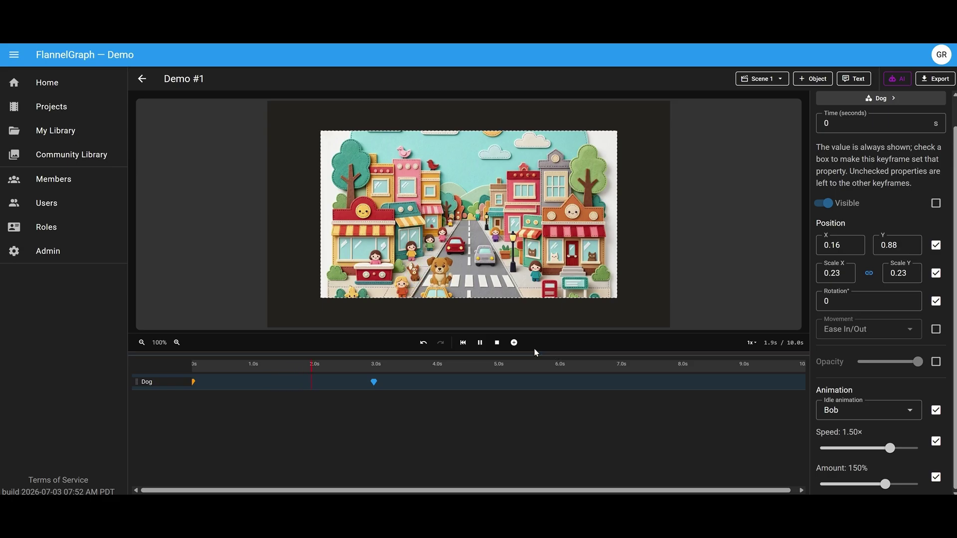
pyautogui.press('space')
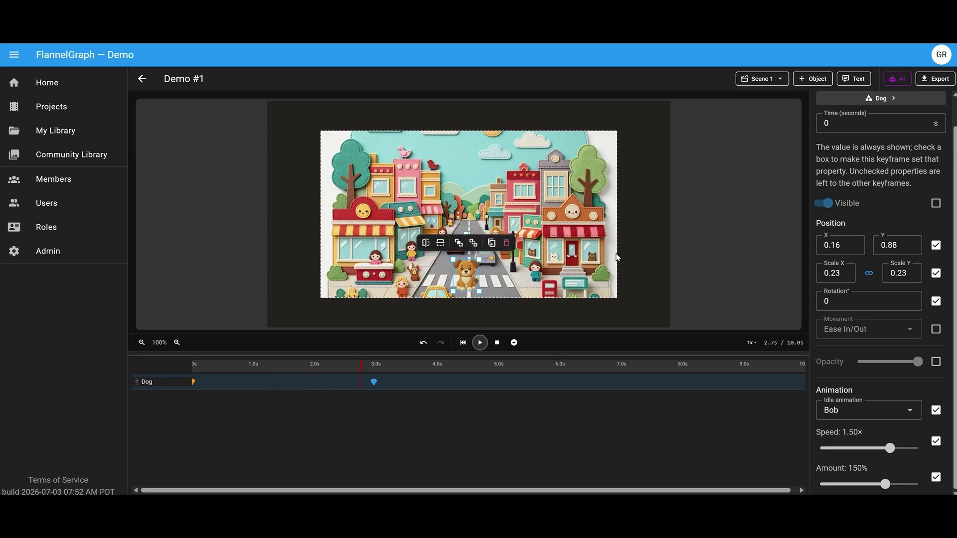
# Generate an object described as "Girl" in the Flannel / Felt Cutout style and add it to the scene
pyautogui.click(812, 78)
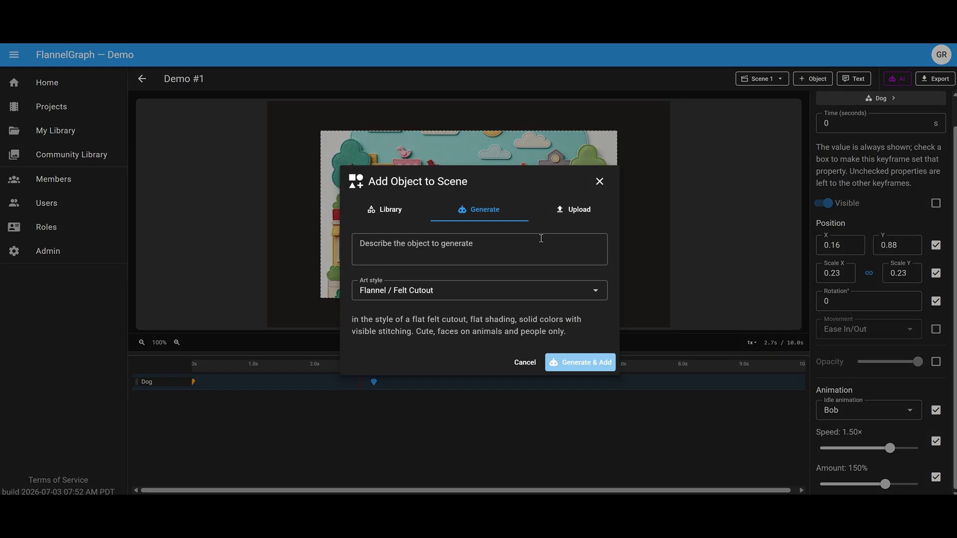
pyautogui.click(463, 246)
pyautogui.write('Girl')
pyautogui.press('Return')
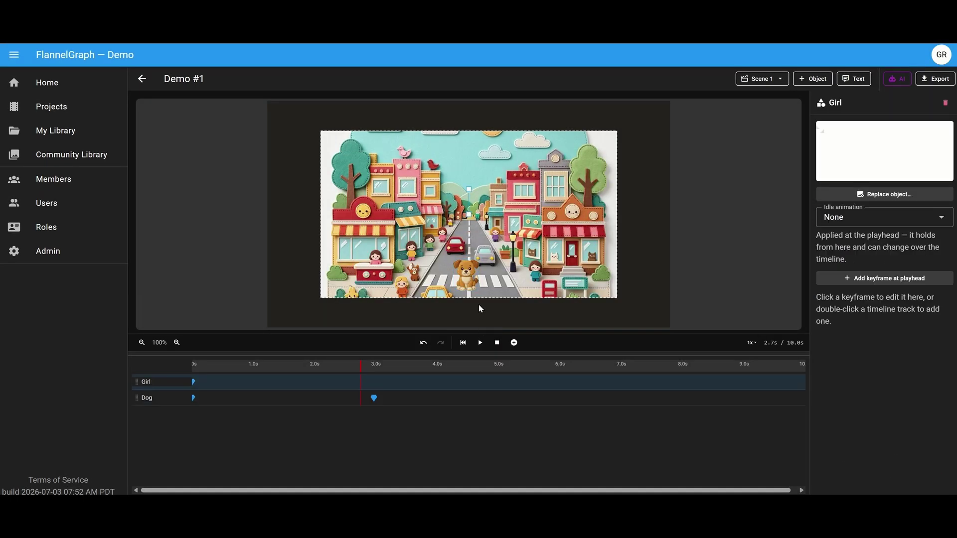
# Keyframe the girl at 2.7 s by moving her to the kerb beside the dog, about X 0.33, Y 0.81
pyautogui.moveTo(472, 217); pyautogui.dragTo(417, 269)
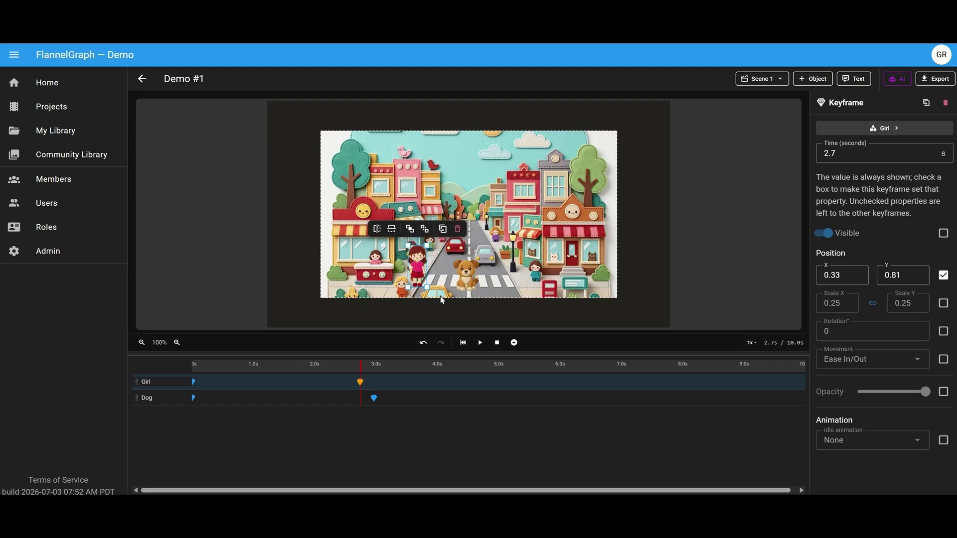
pyautogui.scroll(5, 428, 271)
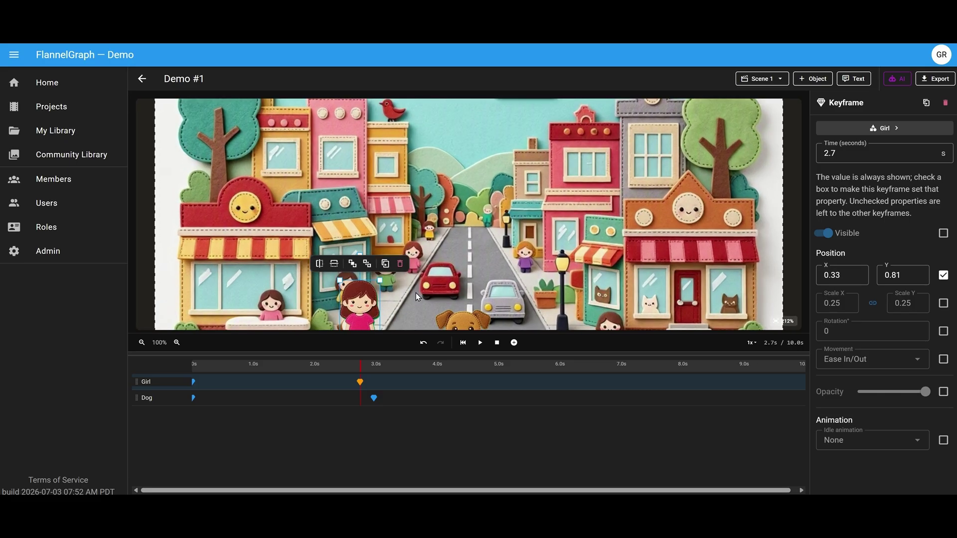
pyautogui.scroll(1, 416, 292)
pyautogui.moveTo(416, 292); pyautogui.dragTo(464, 218)
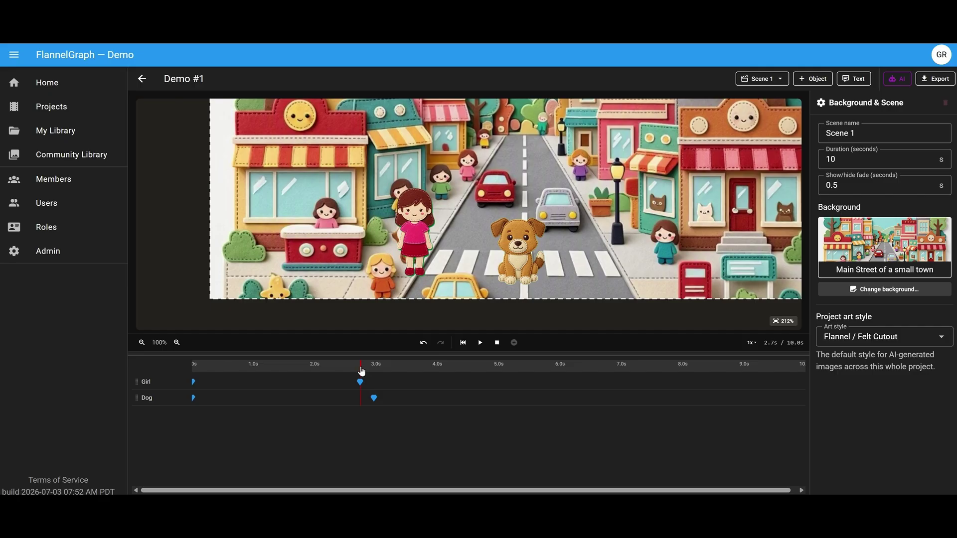
# Reposition the girl in her 0 s keyframe in front of the shop with the cats, about X 0.86, Y 0.84
pyautogui.moveTo(362, 370); pyautogui.dragTo(169, 368)
pyautogui.click(195, 381)
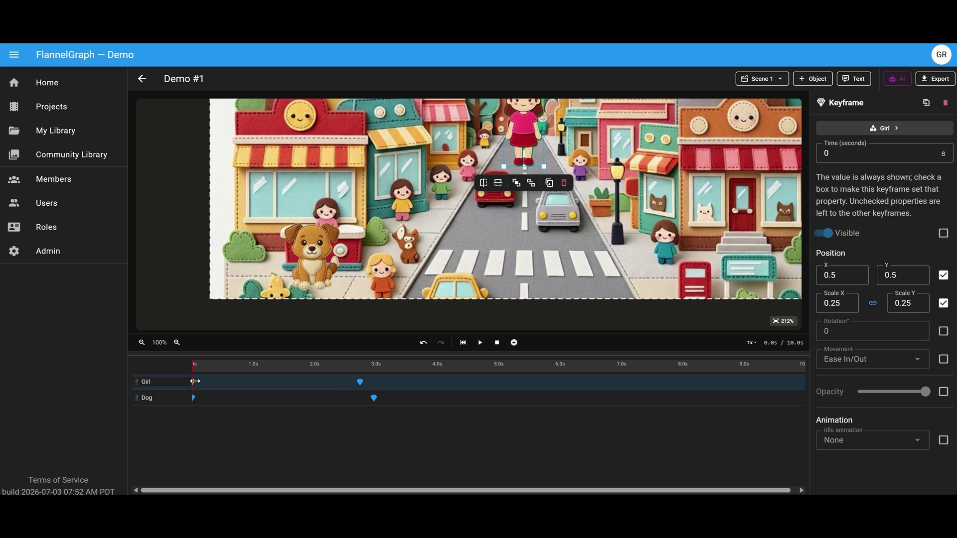
pyautogui.moveTo(537, 125); pyautogui.dragTo(764, 243)
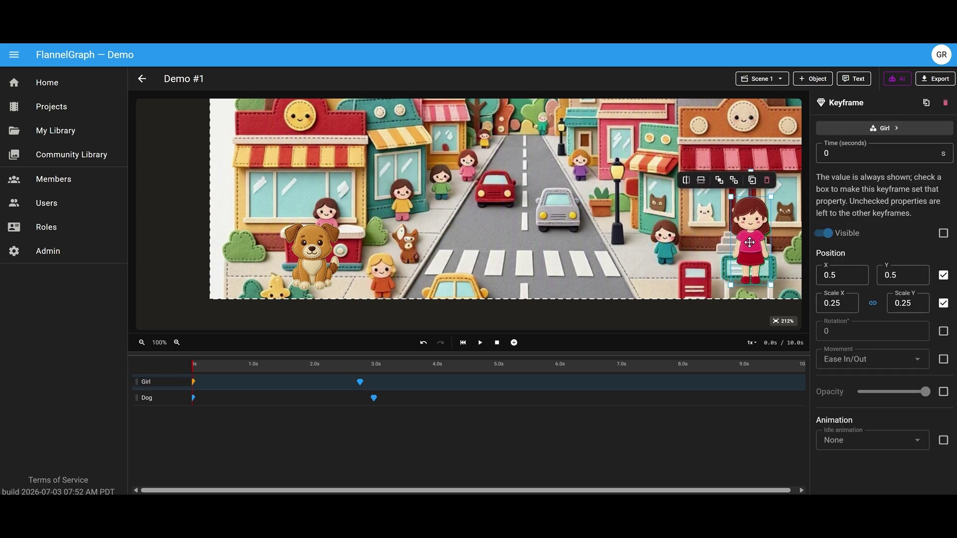
# Reposition the girl in her 2.7 s keyframe on the crosswalk next to the dog, about X 0.57, Y 0.84
pyautogui.click(360, 381)
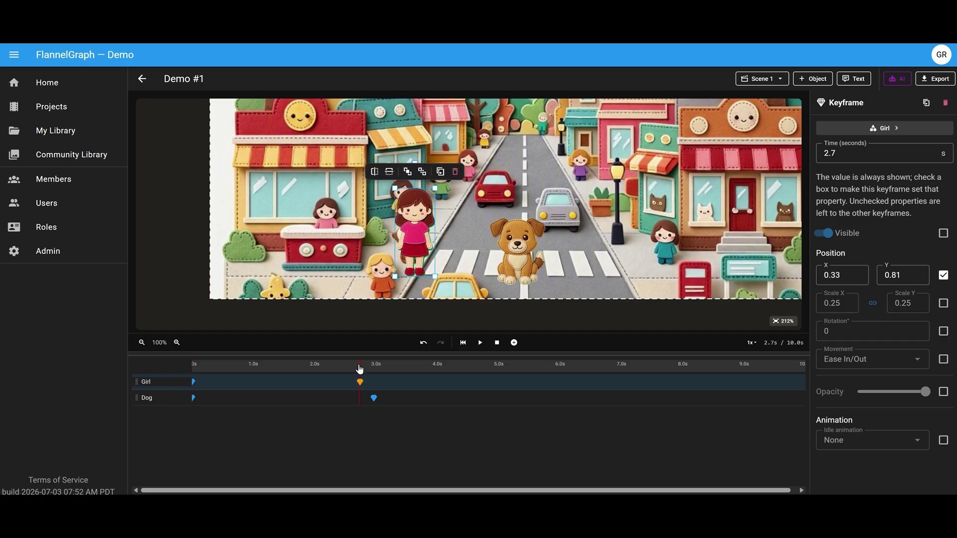
pyautogui.moveTo(423, 236); pyautogui.dragTo(576, 247)
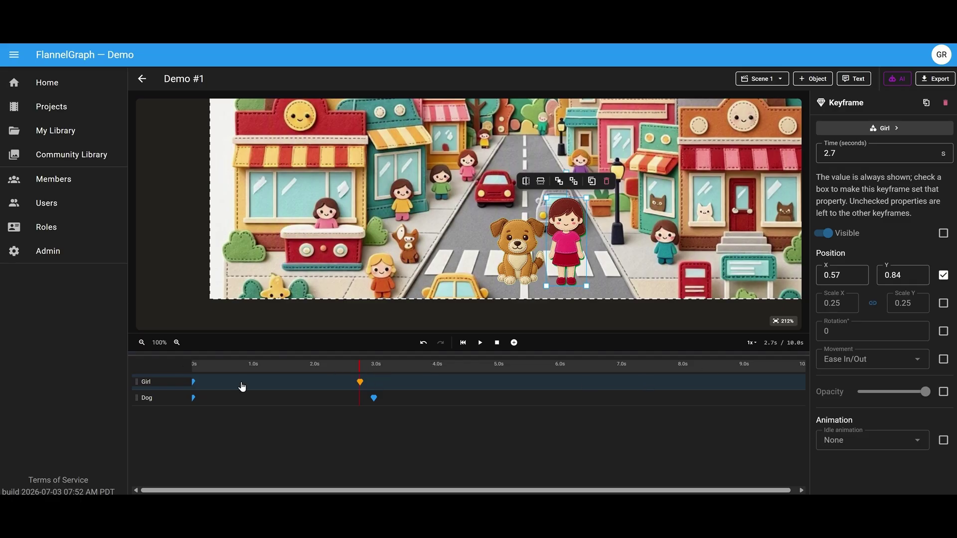
# Set the idle animation of the girl's 0 s keyframe to Drift
pyautogui.click(194, 381)
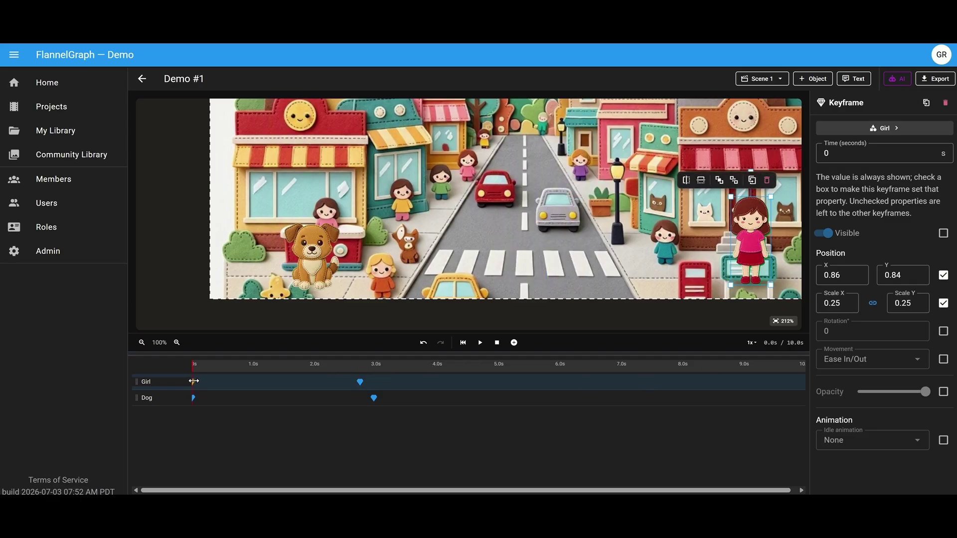
pyautogui.click(891, 438)
pyautogui.click(862, 396)
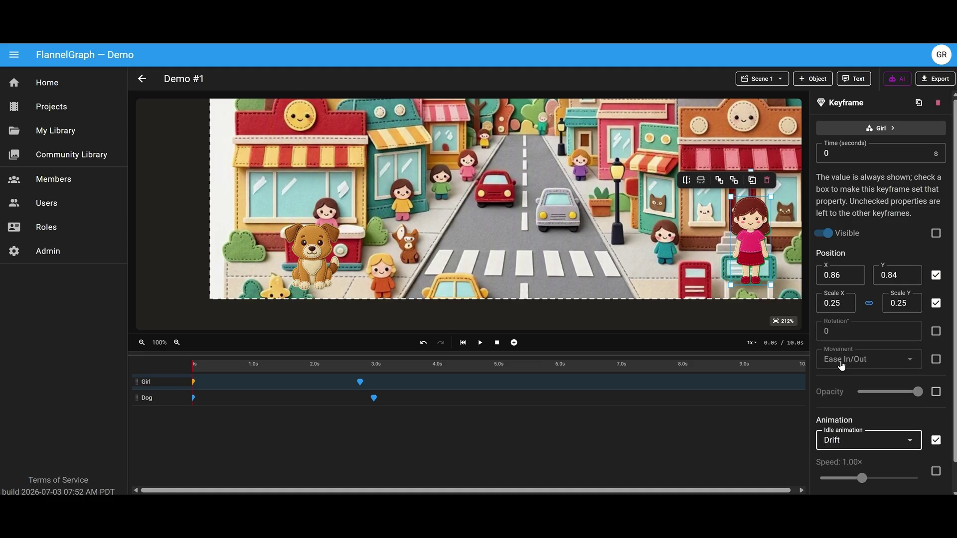
pyautogui.press('Return')
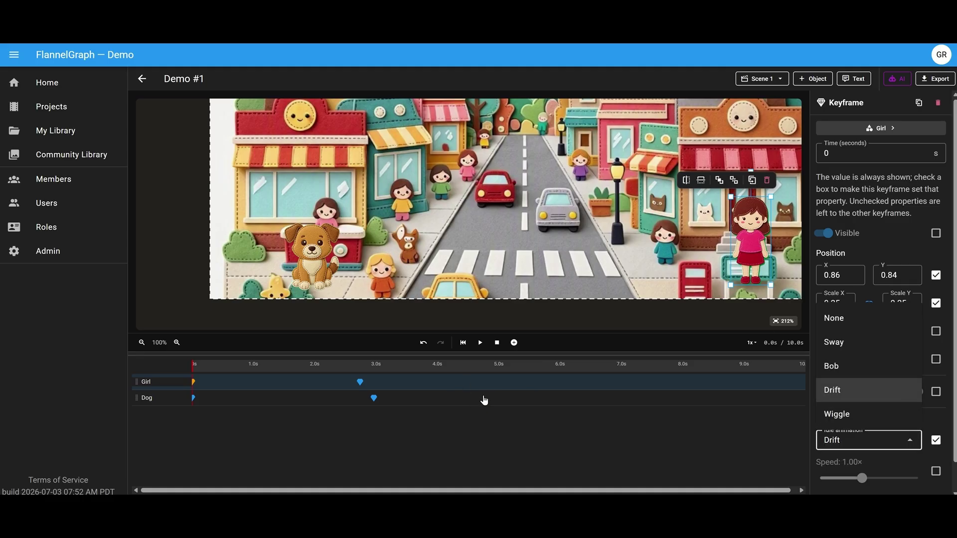
pyautogui.press('Escape')
# Preview the girl and dog moving together, pause the playback and return to the beginning of the scene
pyautogui.press('space')
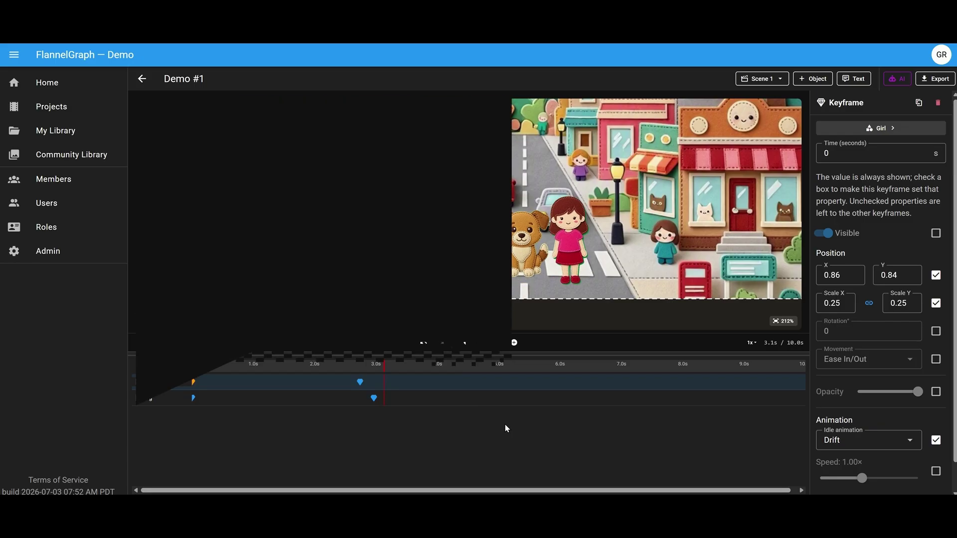
pyautogui.press('space')
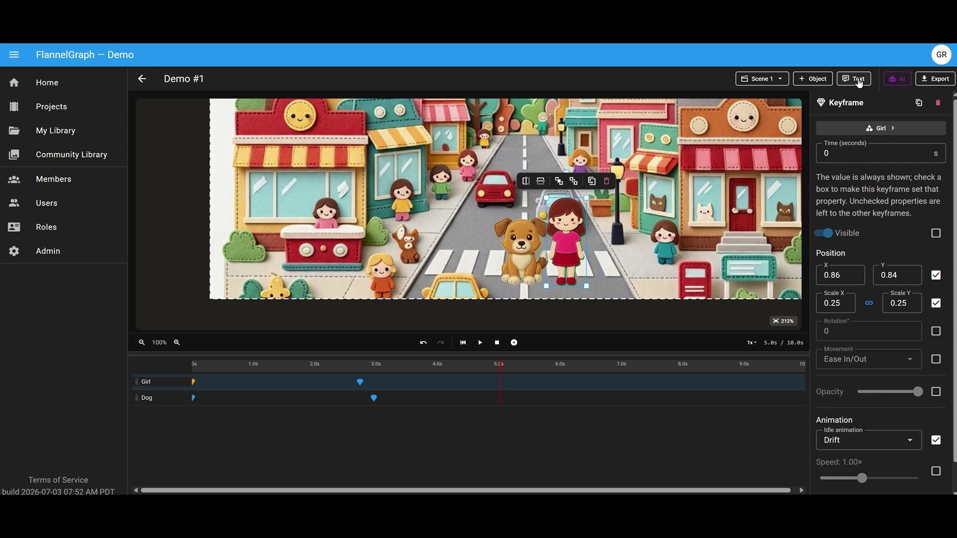
pyautogui.click(464, 343)
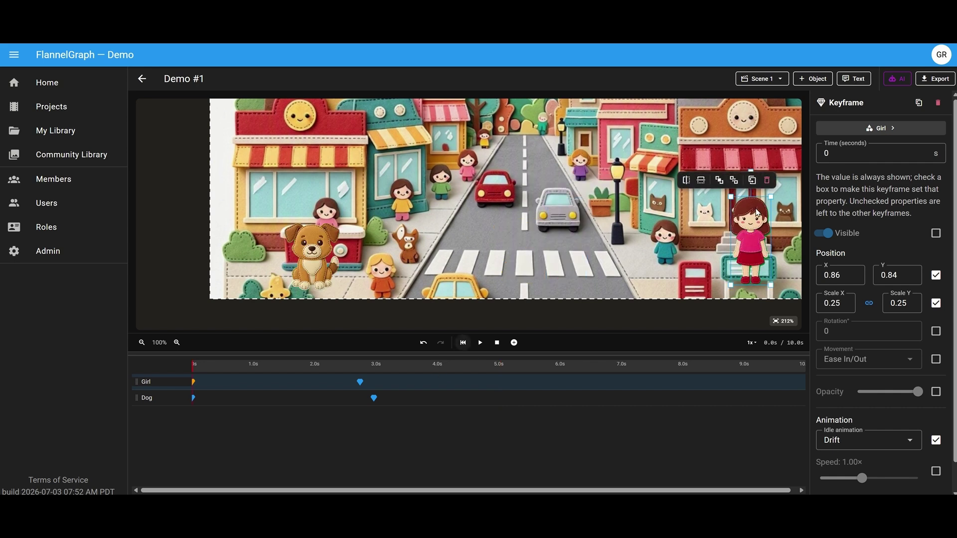
# Add a speech bubble attached to the girl at the start of the scene
pyautogui.click(853, 79)
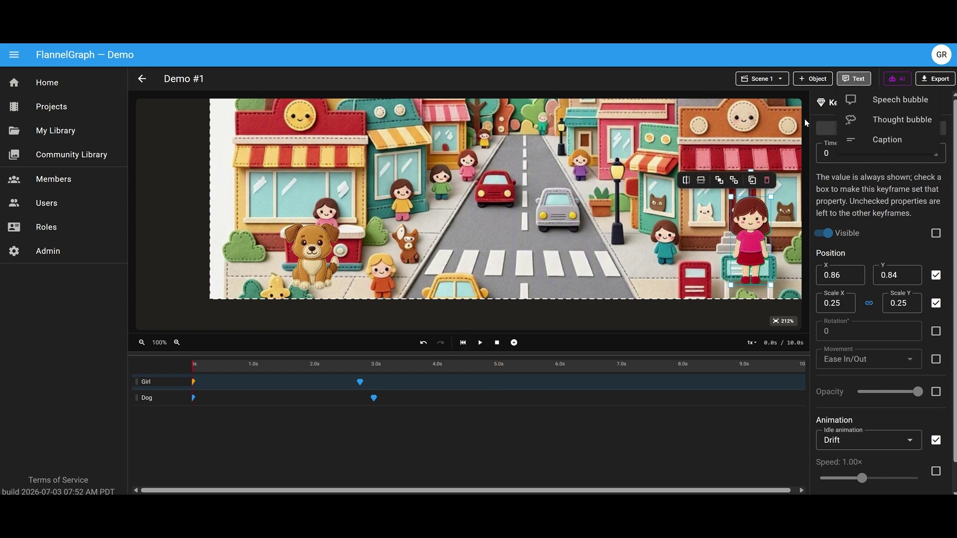
pyautogui.click(897, 101)
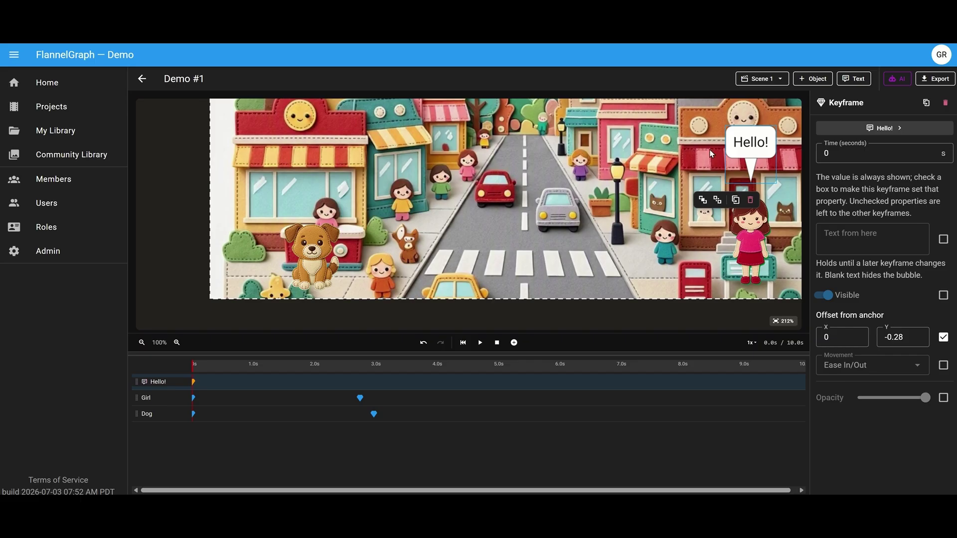
# Move the "Hello!" bubble over the road, offset about -0.36, -0.31 from the girl, and open its text for editing
pyautogui.moveTo(754, 146); pyautogui.dragTo(528, 133)
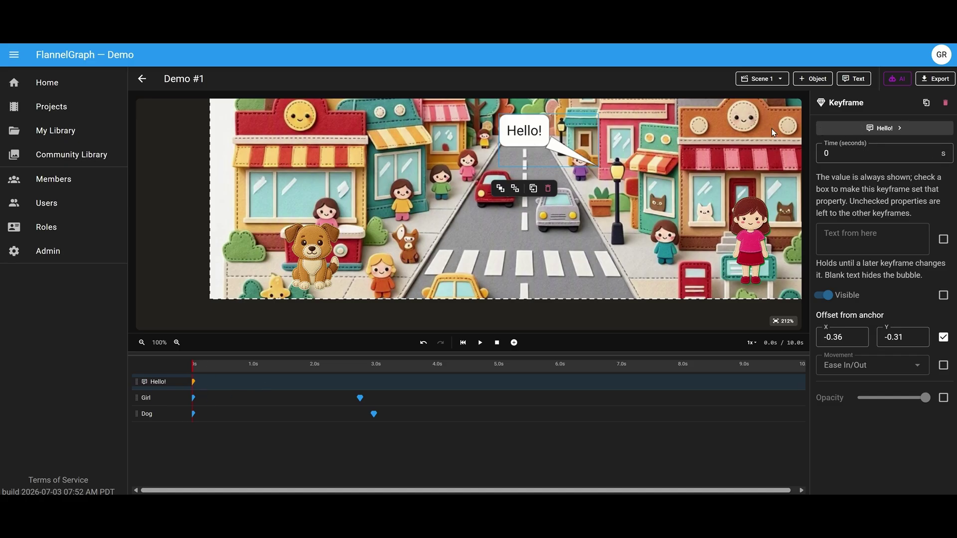
pyautogui.click(893, 128)
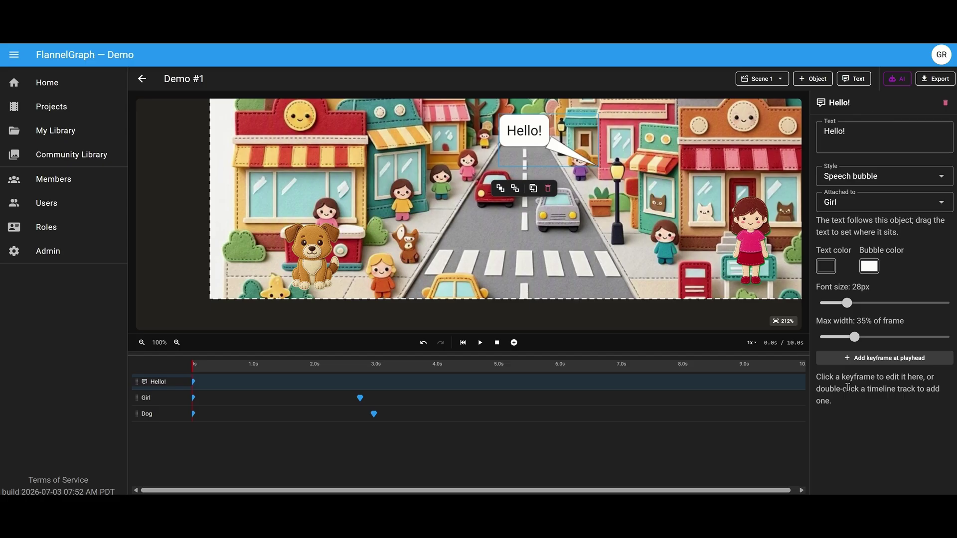
pyautogui.moveTo(878, 133); pyautogui.dragTo(825, 131)
pyautogui.click(864, 131)
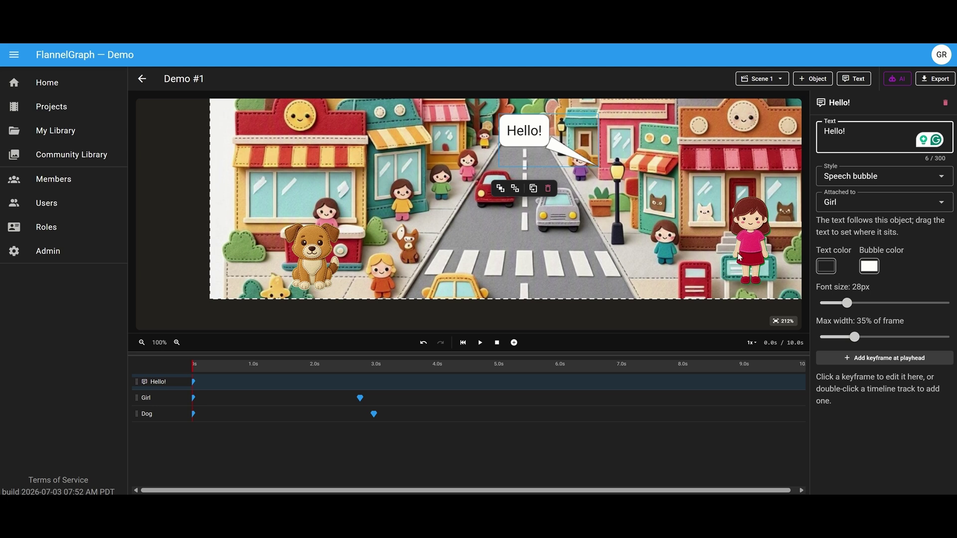
# Place the "Hello!" bubble directly above the girl's head, with an offset of about 0, -0.25
pyautogui.moveTo(532, 140); pyautogui.dragTo(759, 180)
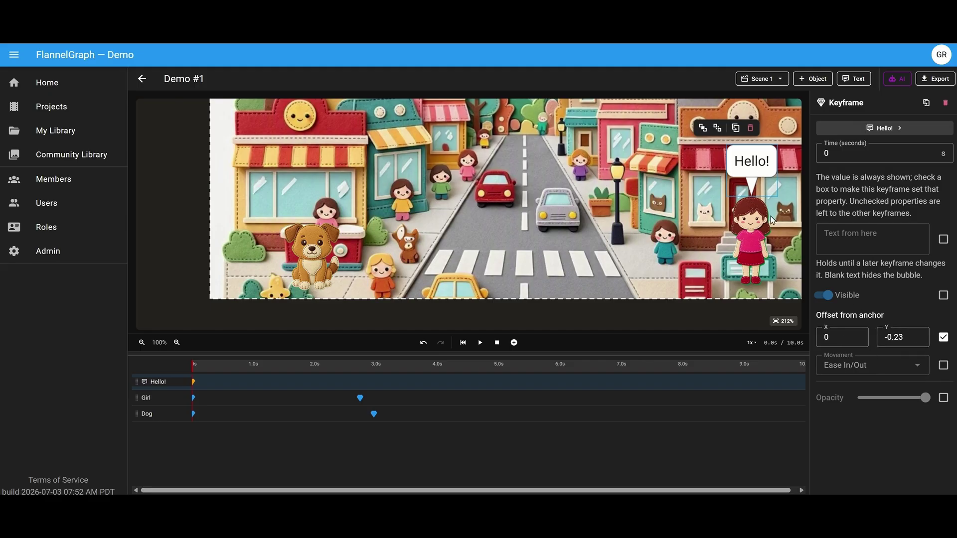
pyautogui.moveTo(761, 168); pyautogui.dragTo(761, 161)
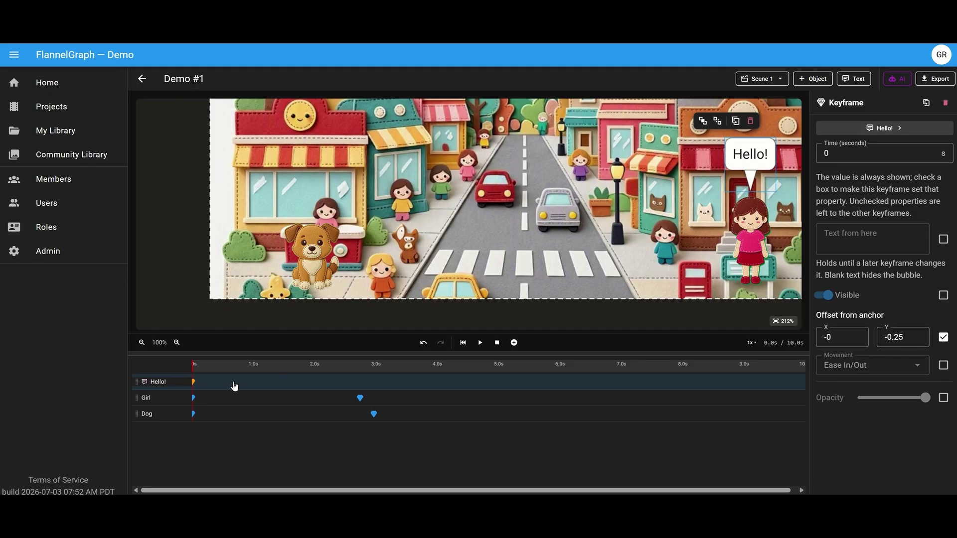
# Turn off the visibility of the "Hello!" bubble in its 0 s keyframe
pyautogui.click(197, 384)
pyautogui.click(193, 383)
pyautogui.click(822, 297)
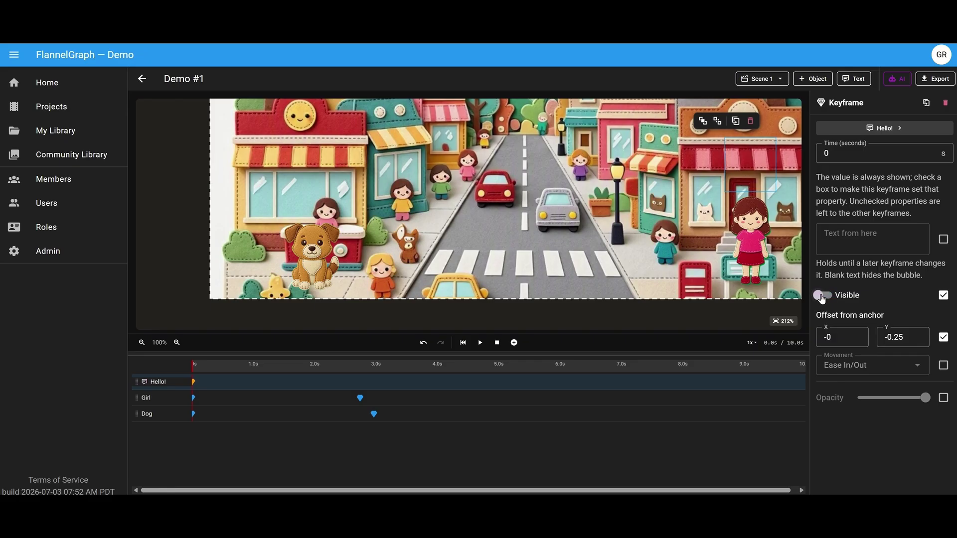
# Add a 1 s keyframe to the "Hello!" bubble that makes it visible and sets its text to "Fido!"
pyautogui.click(251, 368)
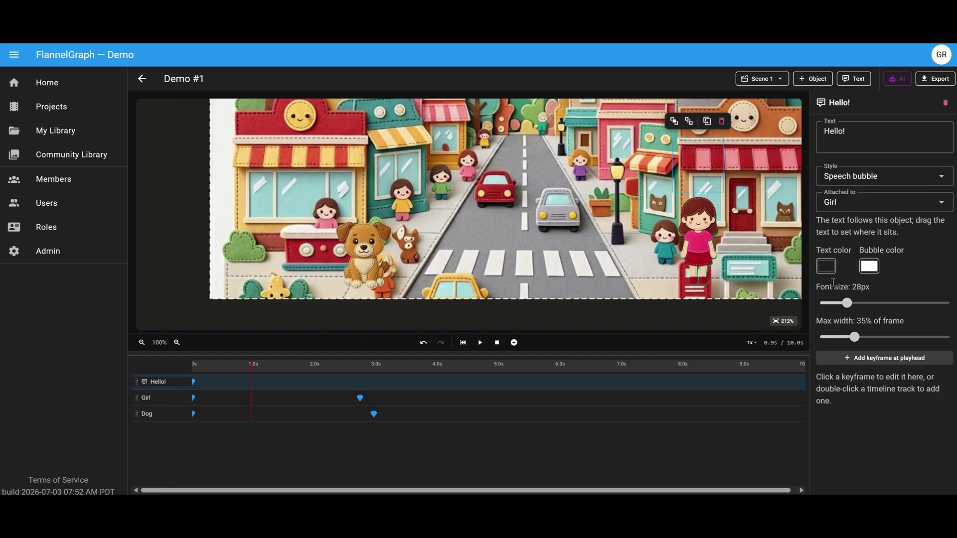
pyautogui.doubleClick(251, 387)
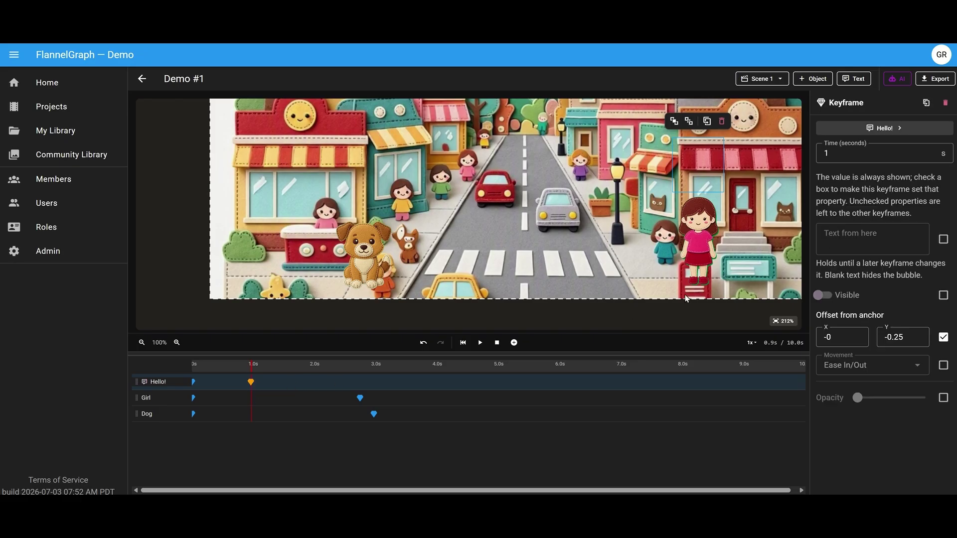
pyautogui.click(849, 297)
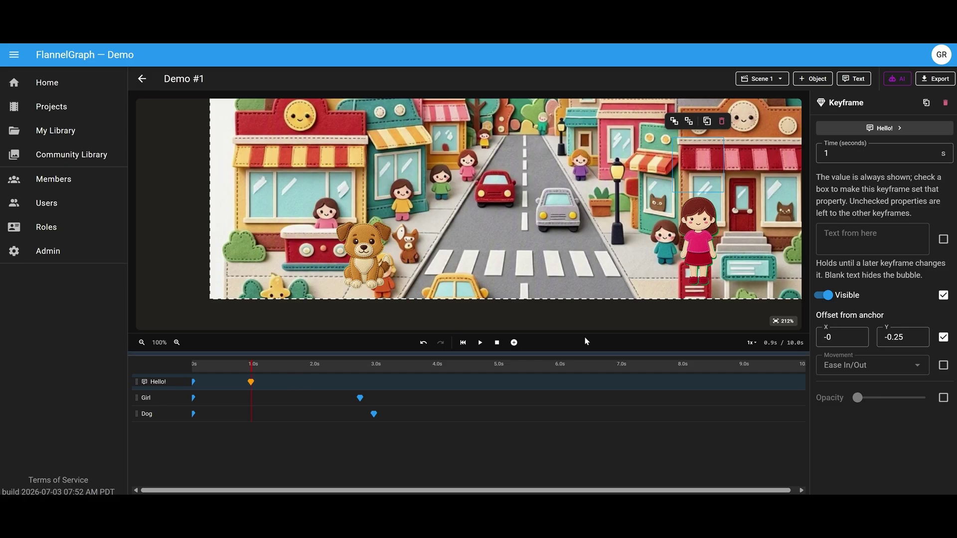
pyautogui.click(867, 234)
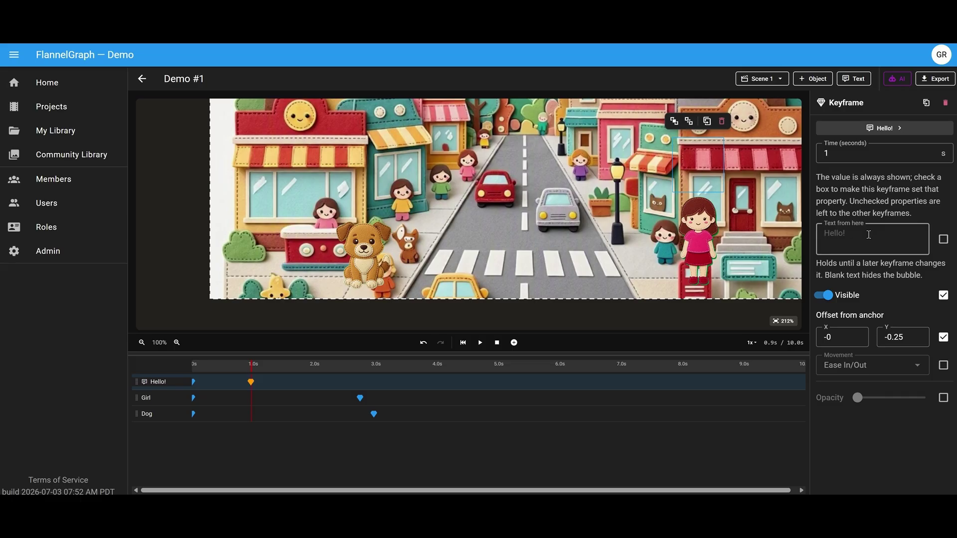
pyautogui.write('Fido!')
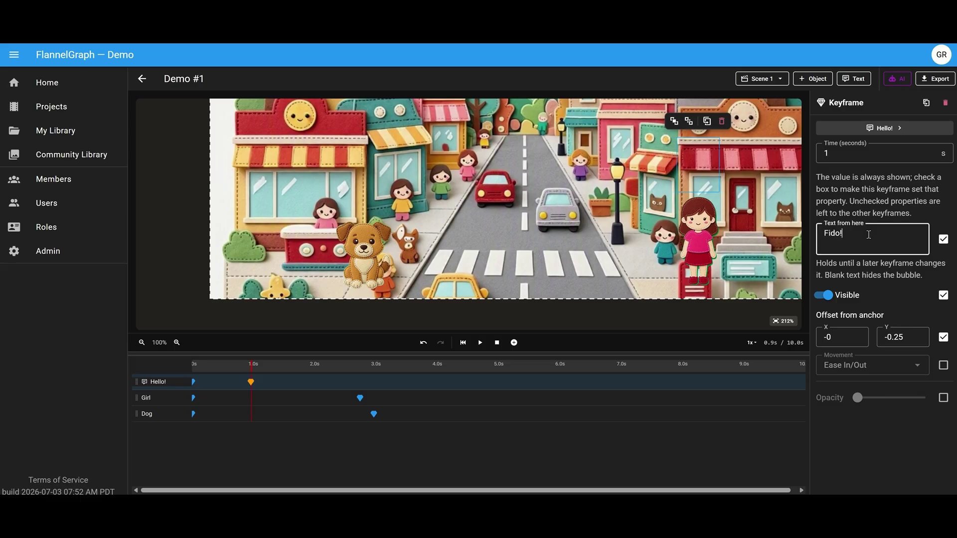
# Add a keyframe at 3 s to the "Hello!" bubble with its visibility turned off
pyautogui.click(376, 369)
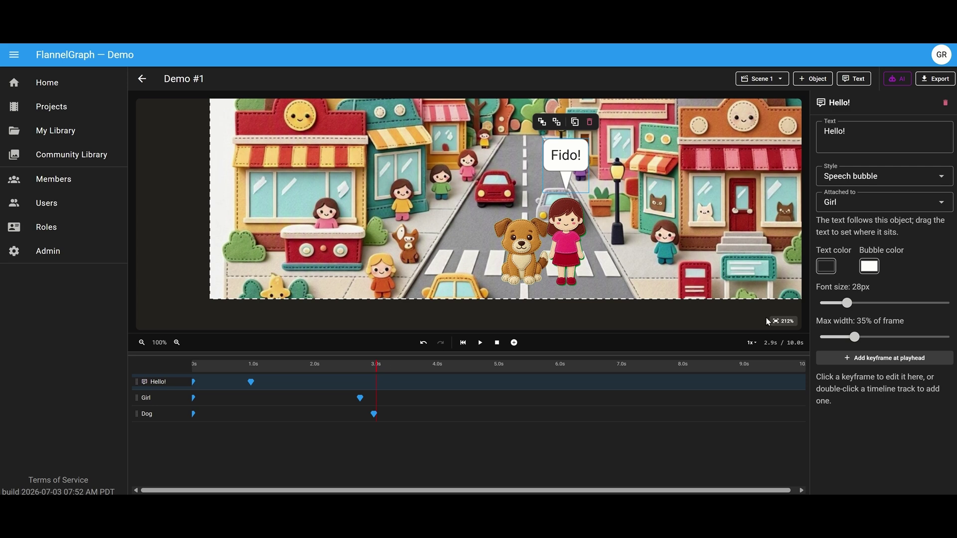
pyautogui.doubleClick(378, 381)
pyautogui.click(824, 295)
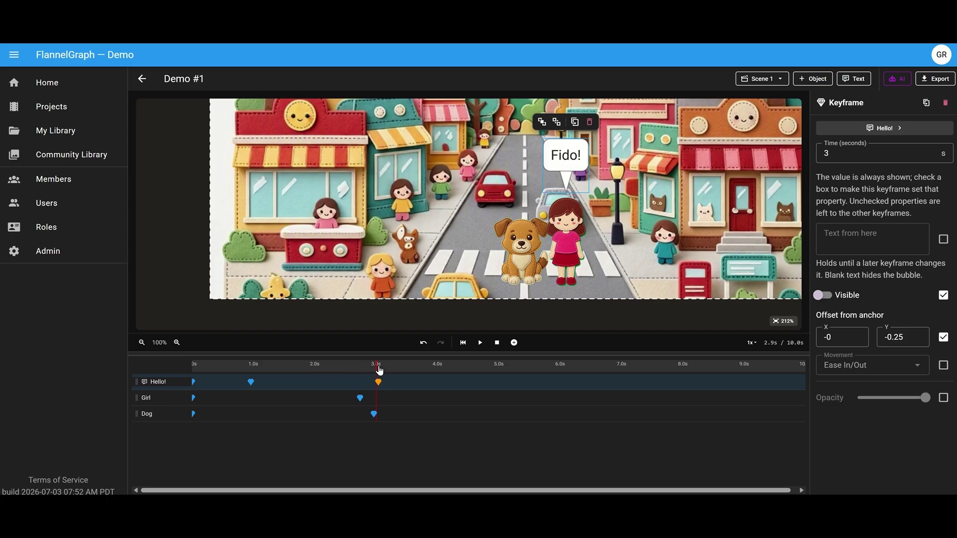
# Play the scene to preview the speech bubble's timing, and pause at about 5.6 s
pyautogui.click(194, 382)
pyautogui.click(479, 343)
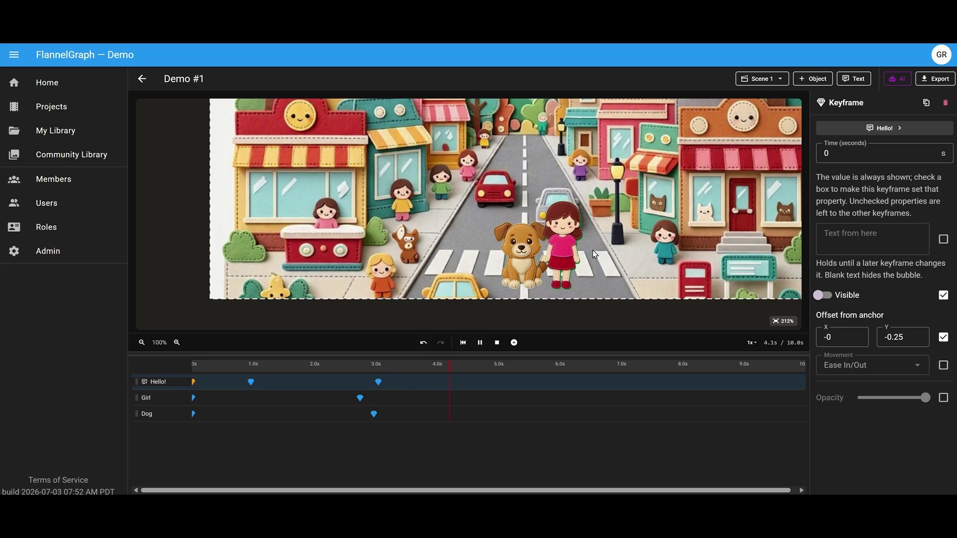
pyautogui.press('space')
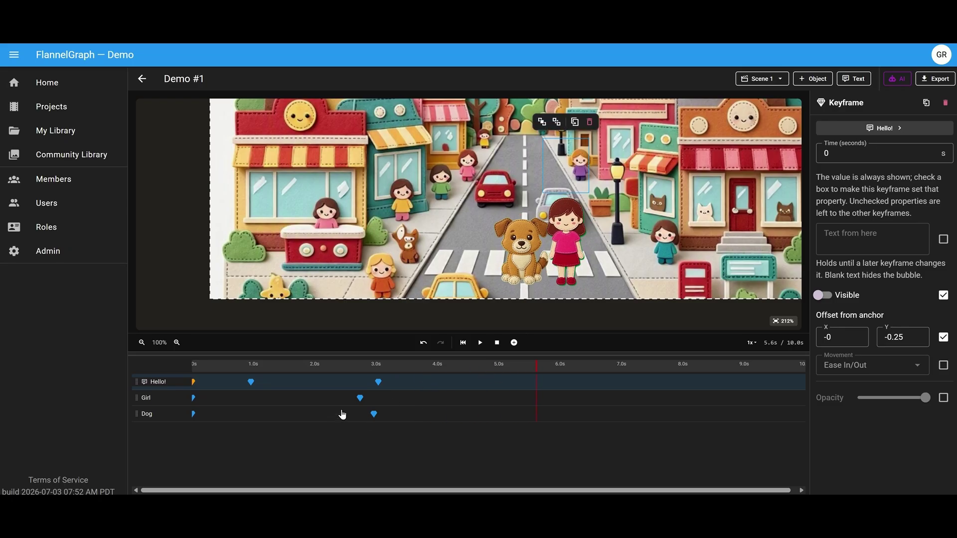
# Move the girl to about 0.55, 0.84 at 5.6 s and reorder her track below the dog's
pyautogui.moveTo(564, 247); pyautogui.dragTo(556, 251)
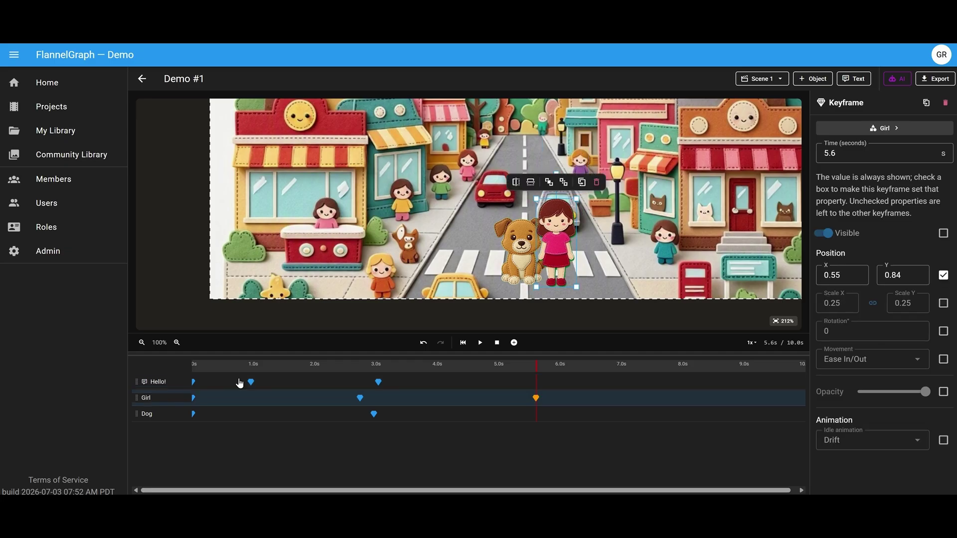
pyautogui.moveTo(138, 398); pyautogui.dragTo(140, 422)
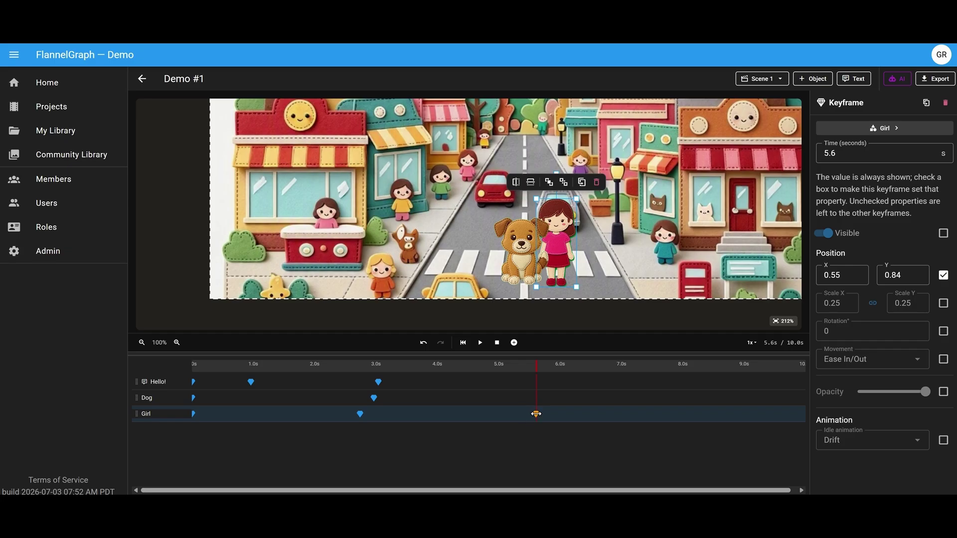
# Check the available movement types for the girl's 5.6 s keyframe without changing the setting
pyautogui.click(892, 359)
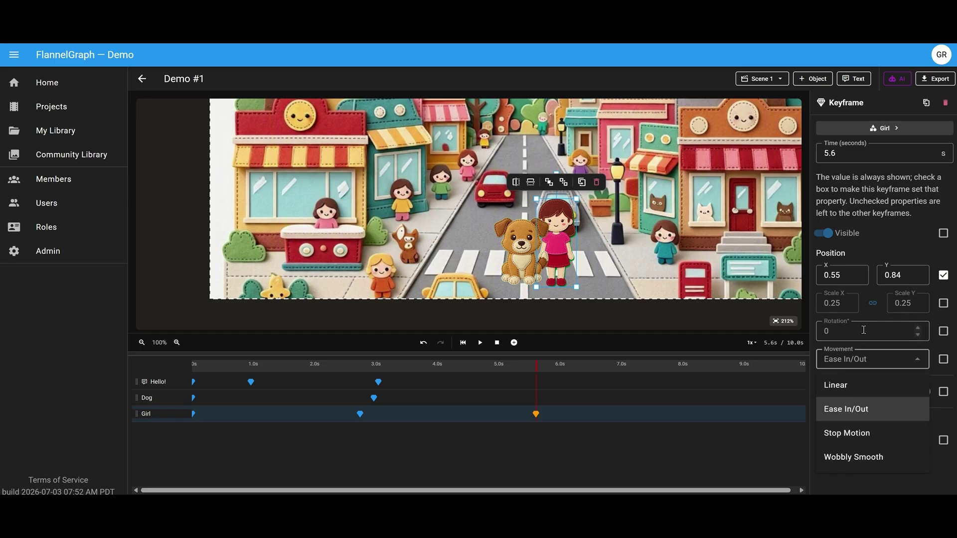
pyautogui.click(872, 199)
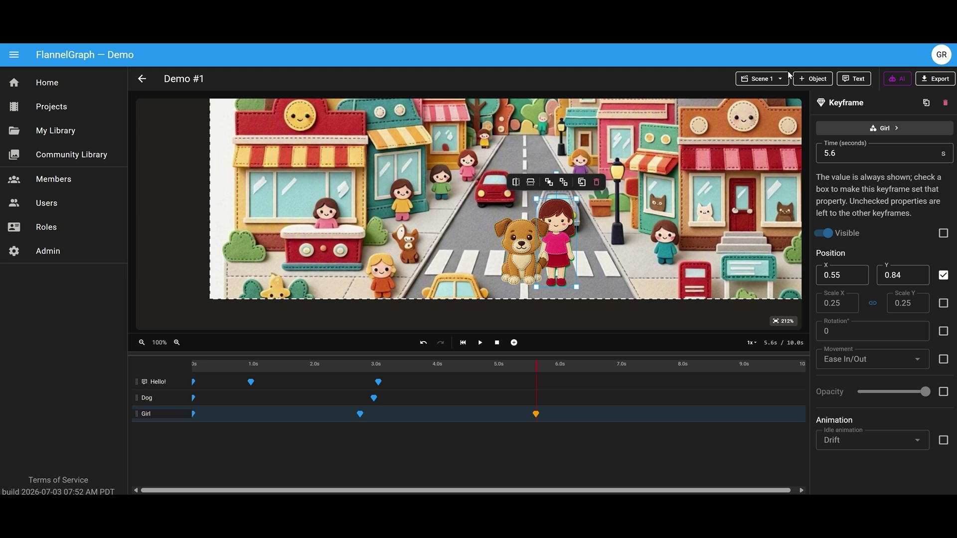
# View the video export settings for Scene 1 without exporting, and open the project's scene list
pyautogui.click(937, 81)
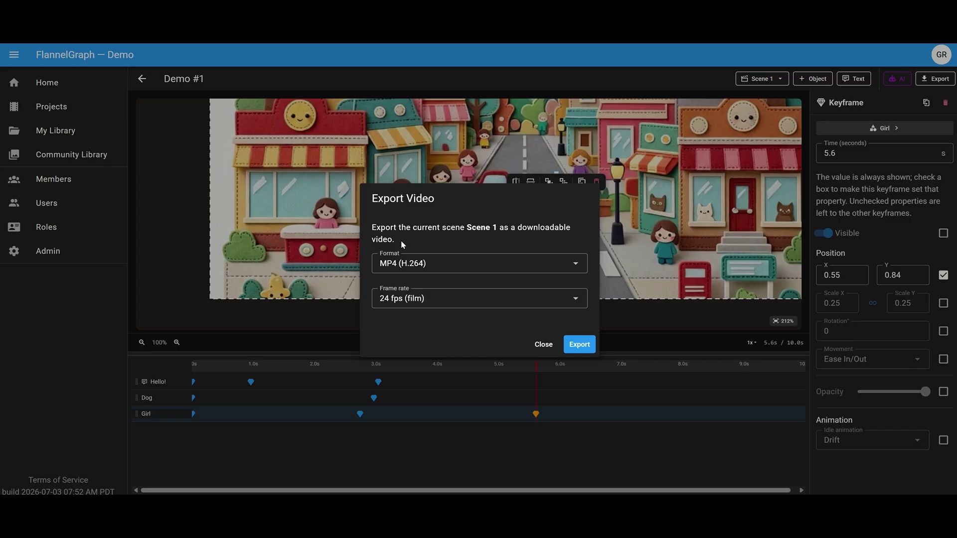
pyautogui.click(547, 349)
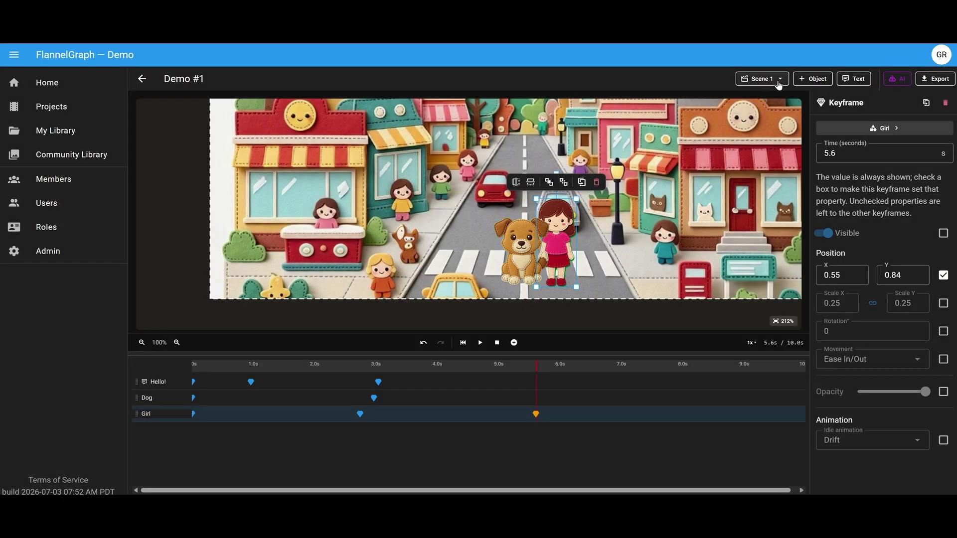
pyautogui.click(771, 83)
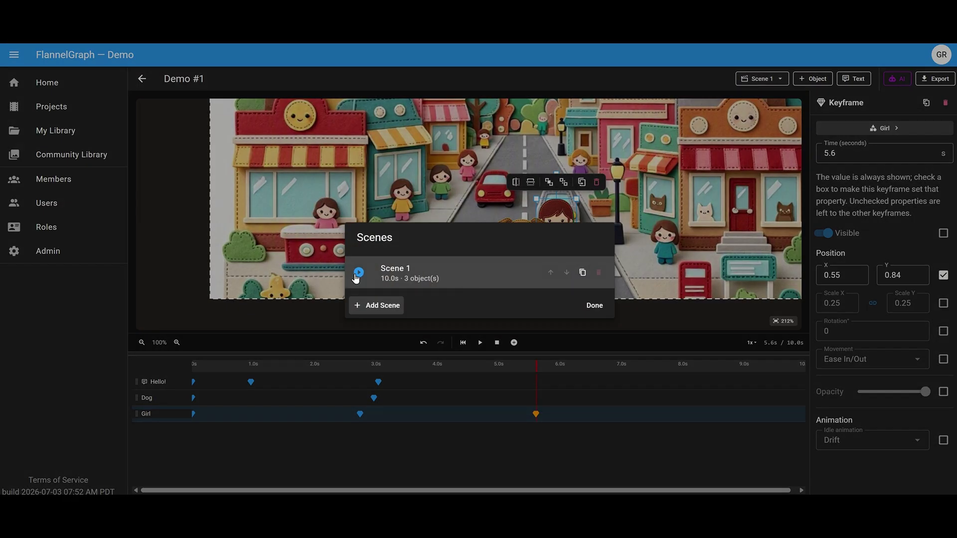